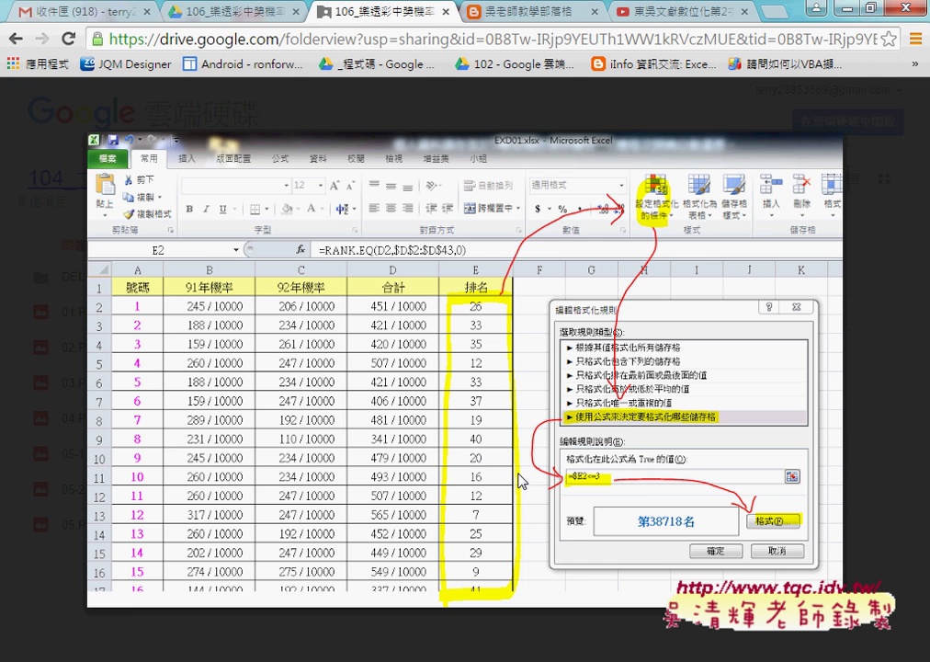
Advance the Drive preview from 05-1.PNG to 05-2.PNG, then minimize Chrome to show the desktop
{"action": "mouse_move", "coordinate": [613, 402]}
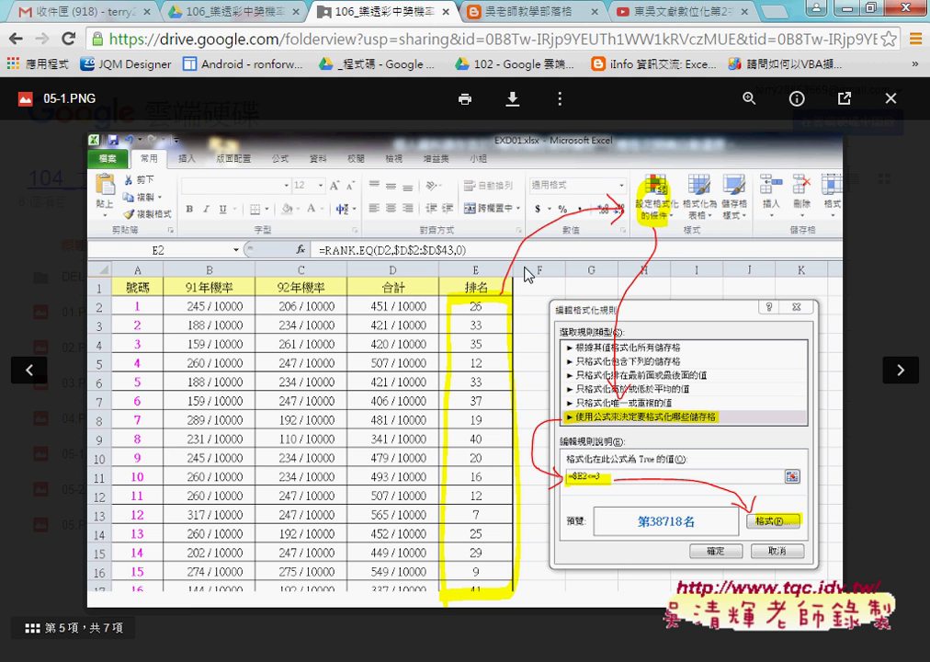
{"action": "left_click", "coordinate": [901, 371]}
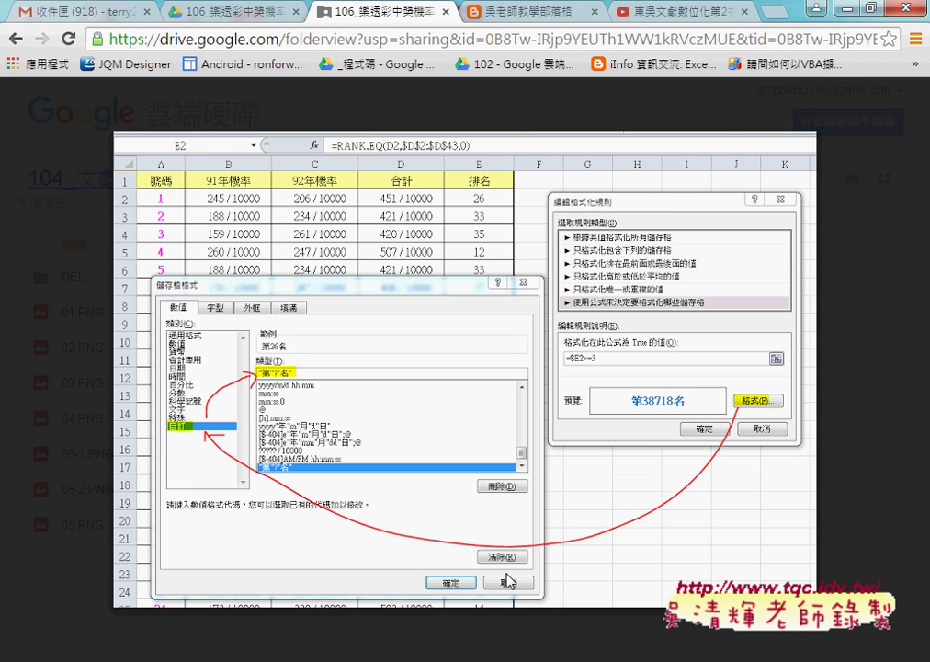
{"action": "left_click", "coordinate": [841, 11]}
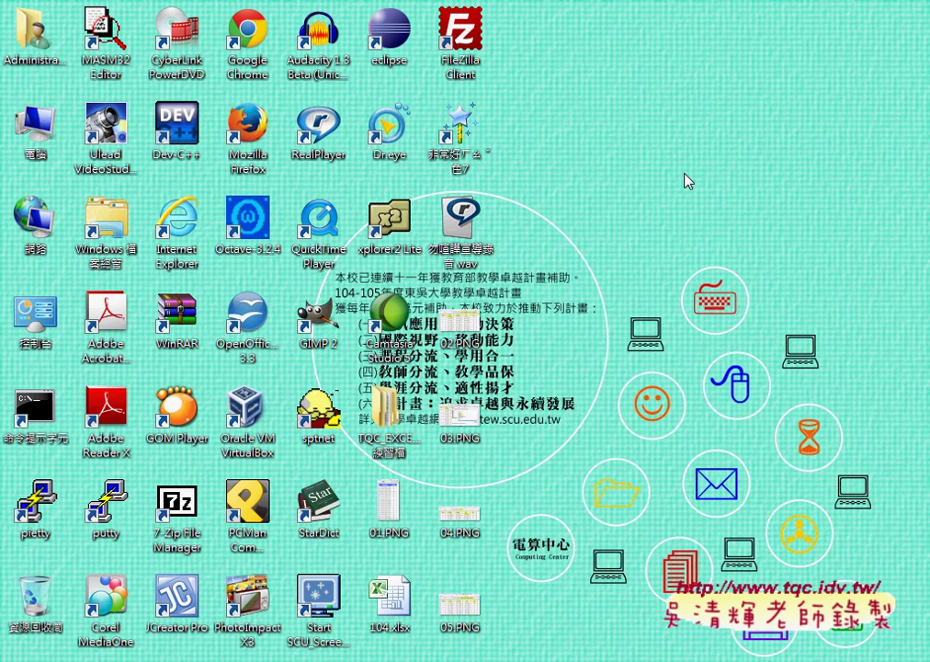
Bring EXD01.xlsx to the front, check the rank formula in E35, and select cell E2
{"action": "mouse_move", "coordinate": [415, 657]}
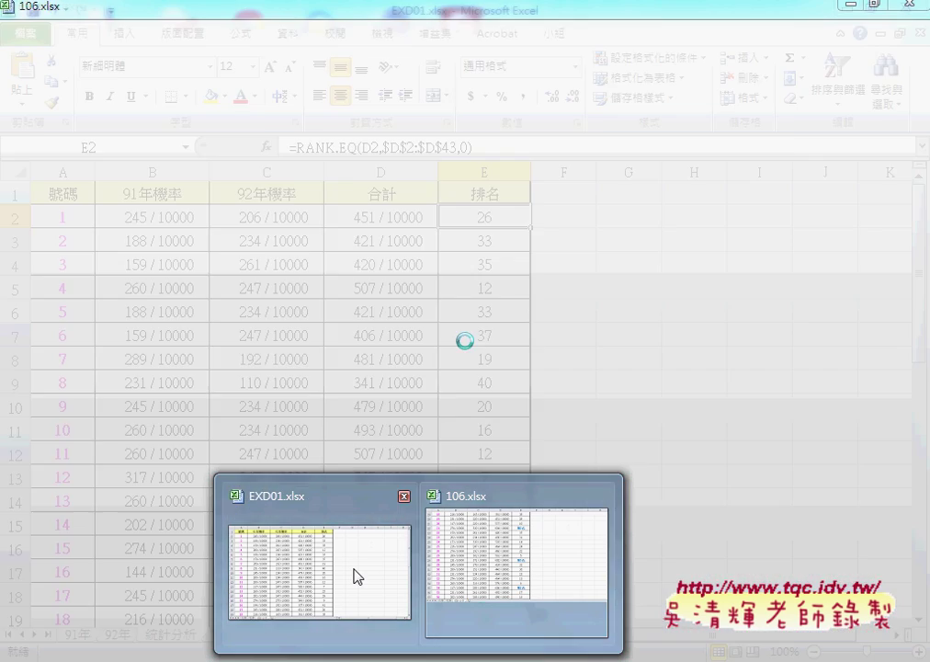
{"action": "left_click", "coordinate": [356, 577]}
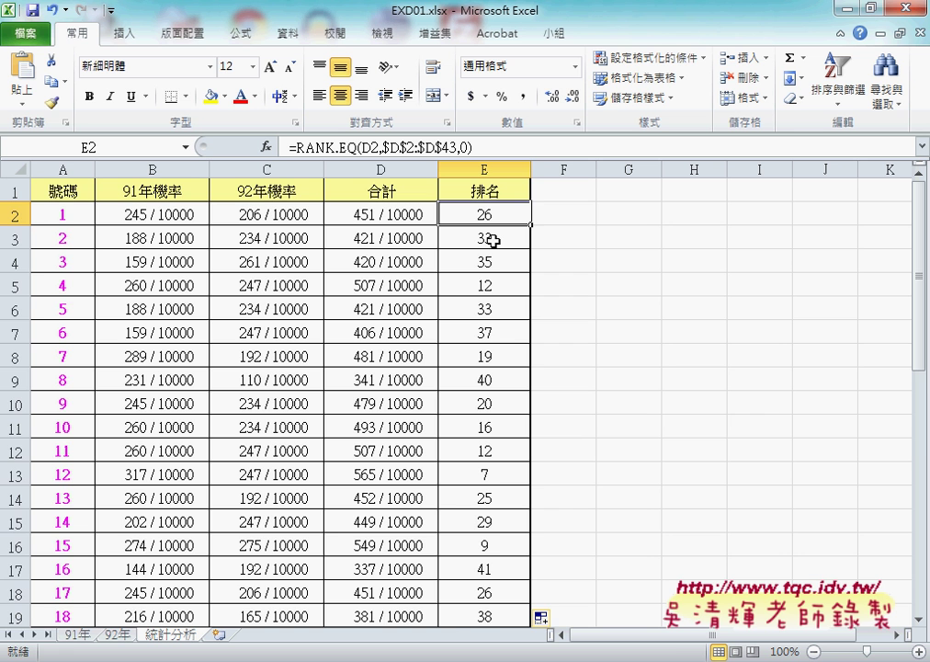
{"action": "scroll", "coordinate": [484, 291], "scroll_direction": "down", "scroll_amount": 3}
{"action": "scroll", "coordinate": [488, 293], "scroll_direction": "down", "scroll_amount": 3}
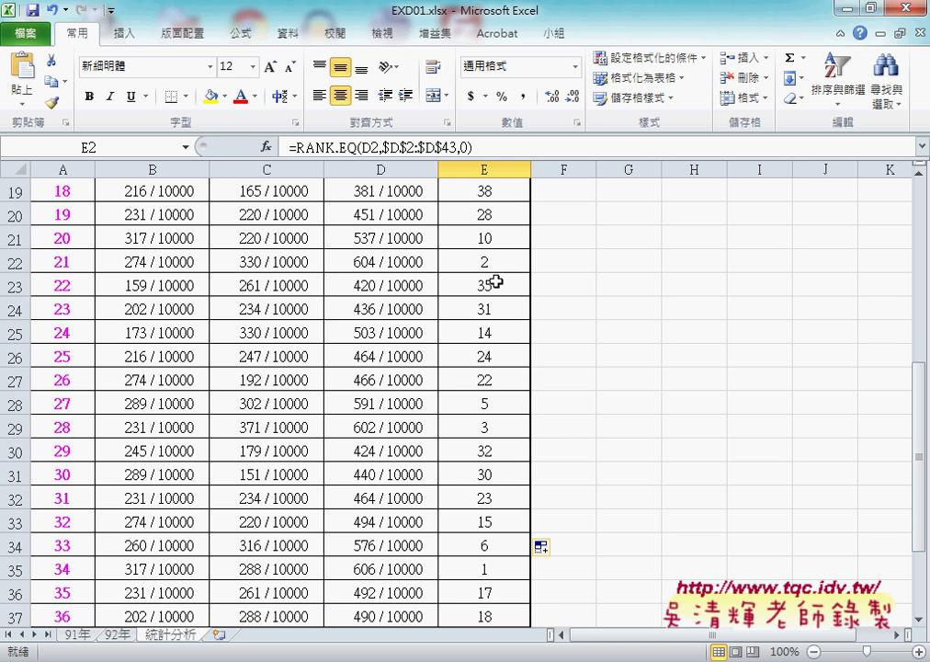
{"action": "scroll", "coordinate": [494, 349], "scroll_direction": "down", "scroll_amount": 1}
{"action": "left_click", "coordinate": [495, 499]}
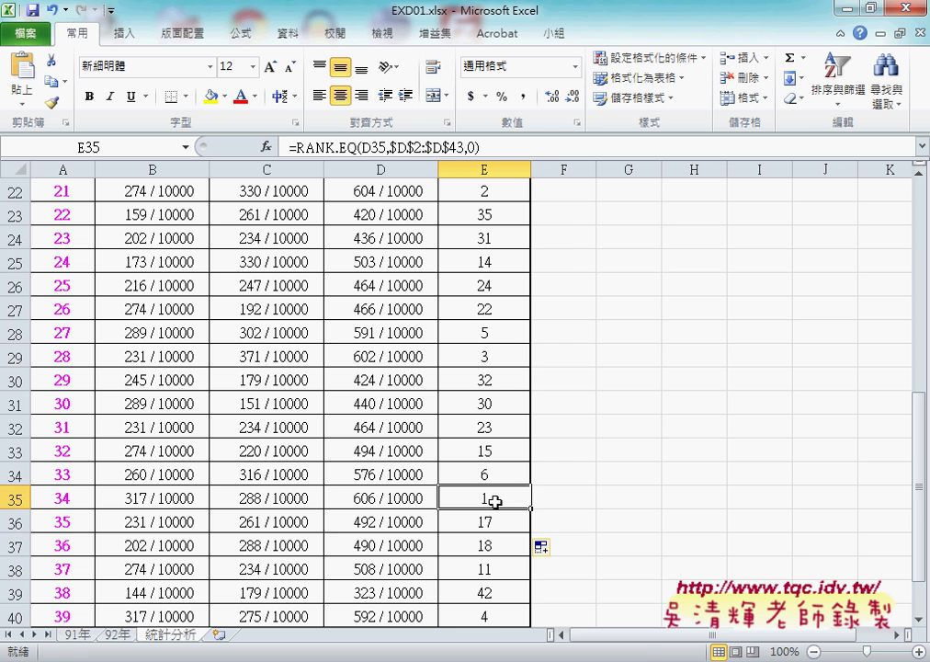
{"action": "scroll", "coordinate": [494, 500], "scroll_direction": "up", "scroll_amount": 1}
{"action": "scroll", "coordinate": [492, 414], "scroll_direction": "up", "scroll_amount": 6}
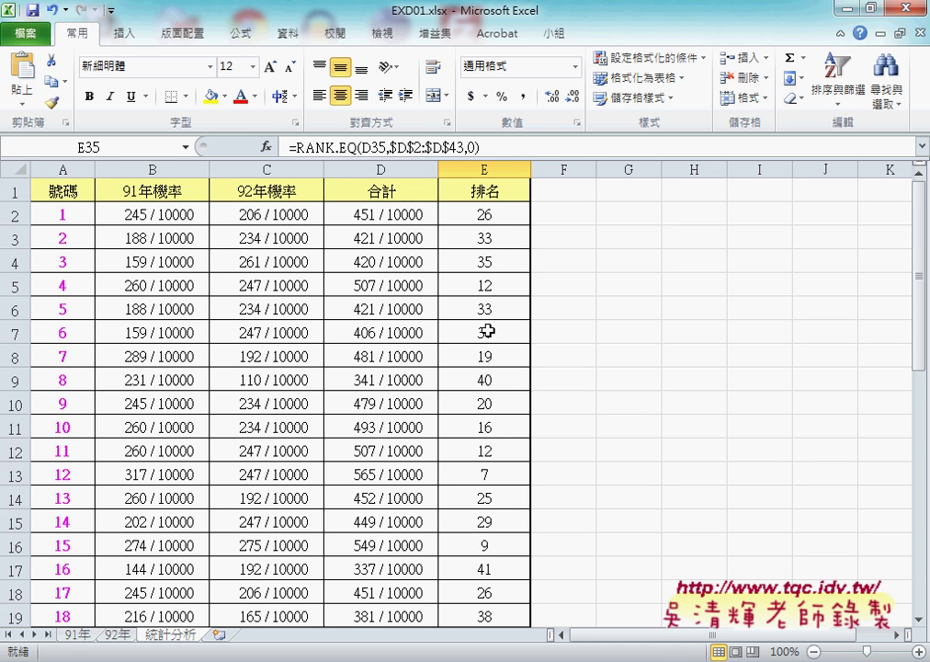
{"action": "left_click", "coordinate": [493, 214]}
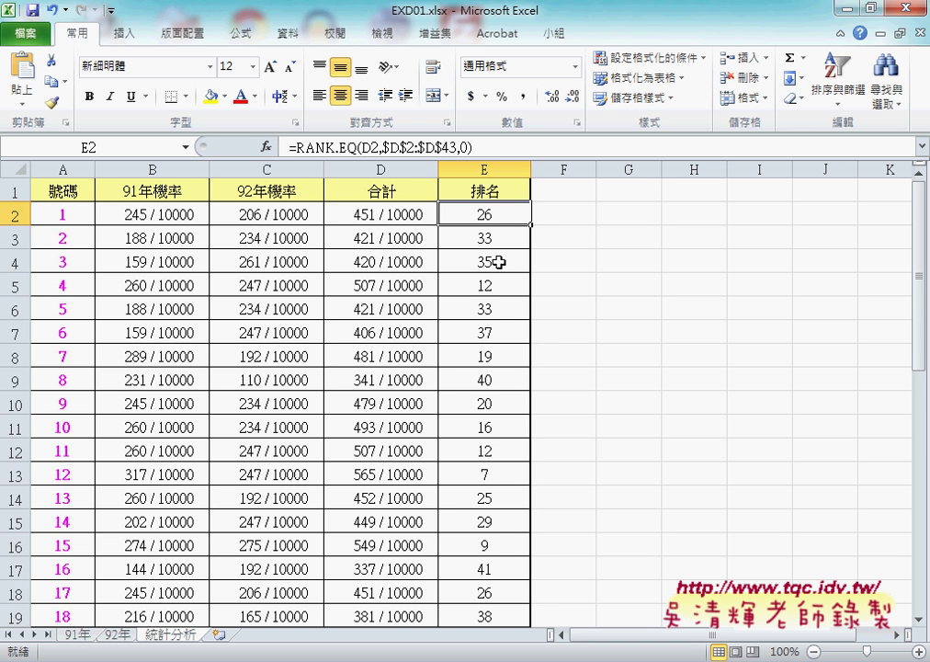
{"action": "scroll", "coordinate": [491, 388], "scroll_direction": "down", "scroll_amount": 8}
{"action": "scroll", "coordinate": [492, 388], "scroll_direction": "down", "scroll_amount": 4}
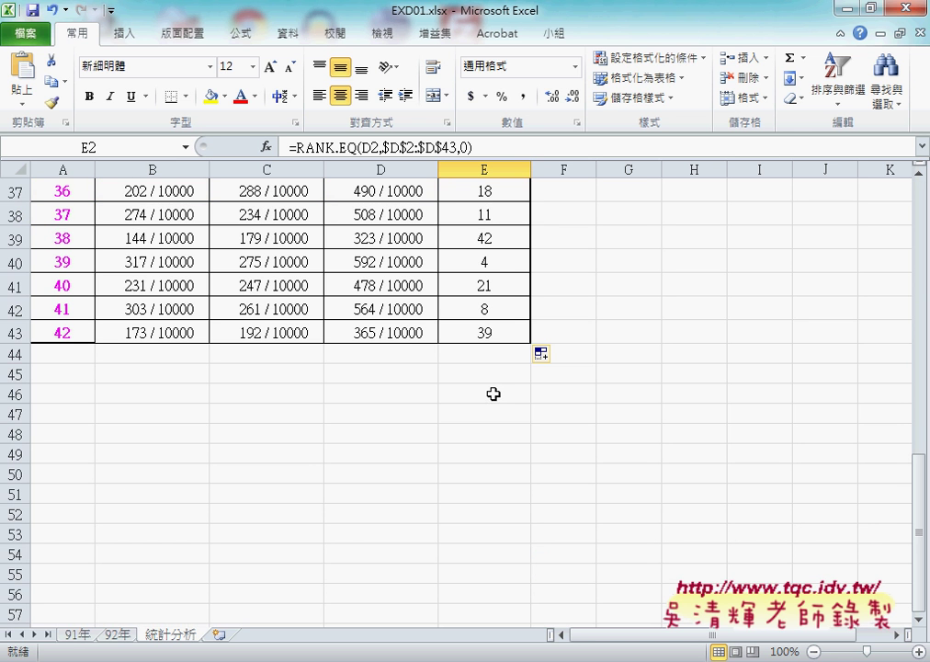
Extend the selection down to E43 so the whole rank range E2:E43 is selected
{"action": "left_click", "coordinate": [503, 341], "text": "shift"}
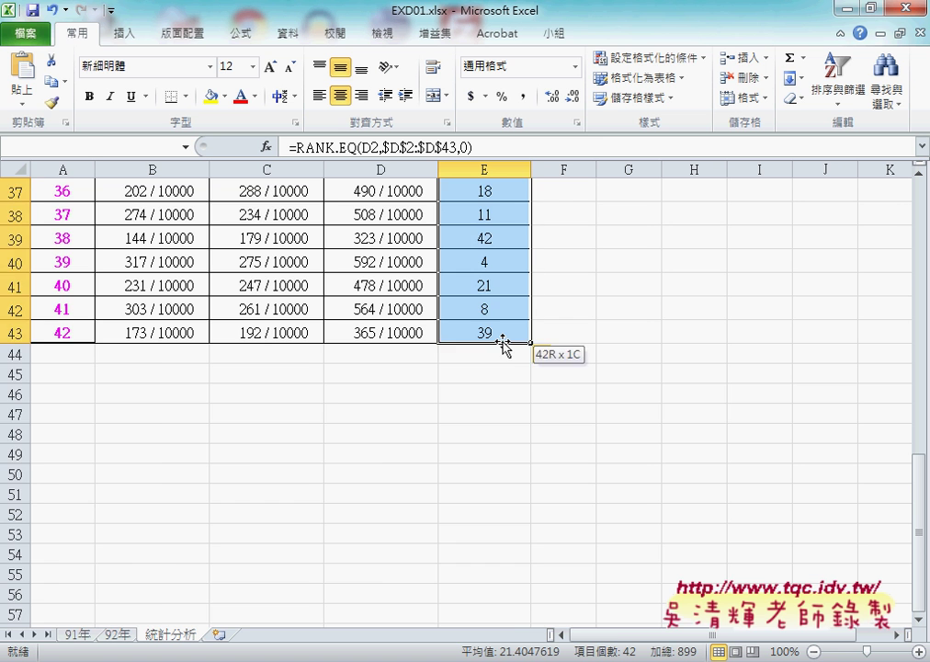
{"action": "scroll", "coordinate": [503, 341], "scroll_direction": "up", "scroll_amount": 4}
{"action": "scroll", "coordinate": [502, 341], "scroll_direction": "up", "scroll_amount": 8}
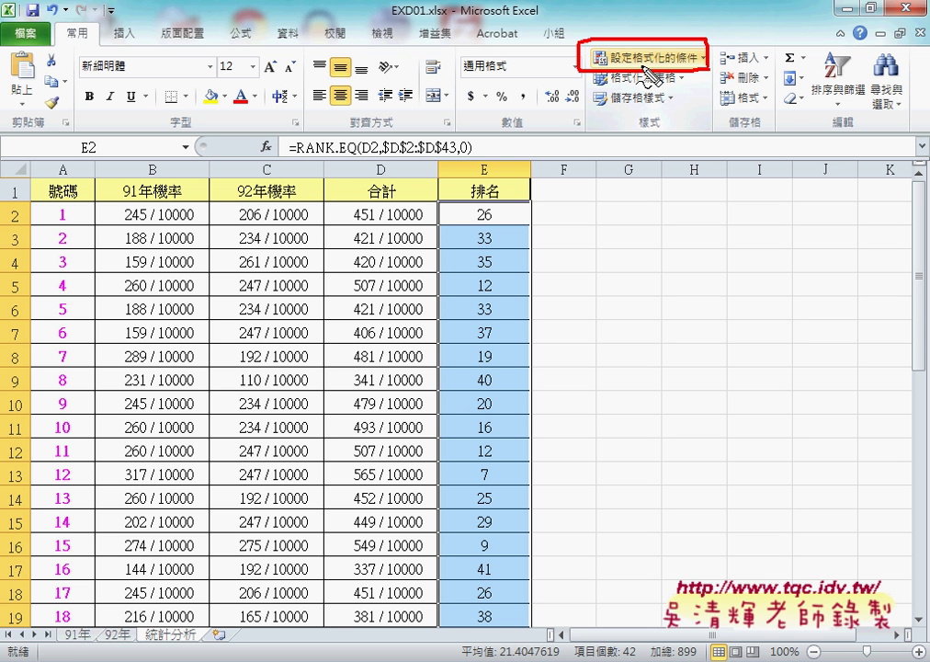
Create a new 設定格式化的條件 rule of type 使用公式來決定要格式化哪些儲存格, moving its dialog aside
{"action": "left_click", "coordinate": [642, 66]}
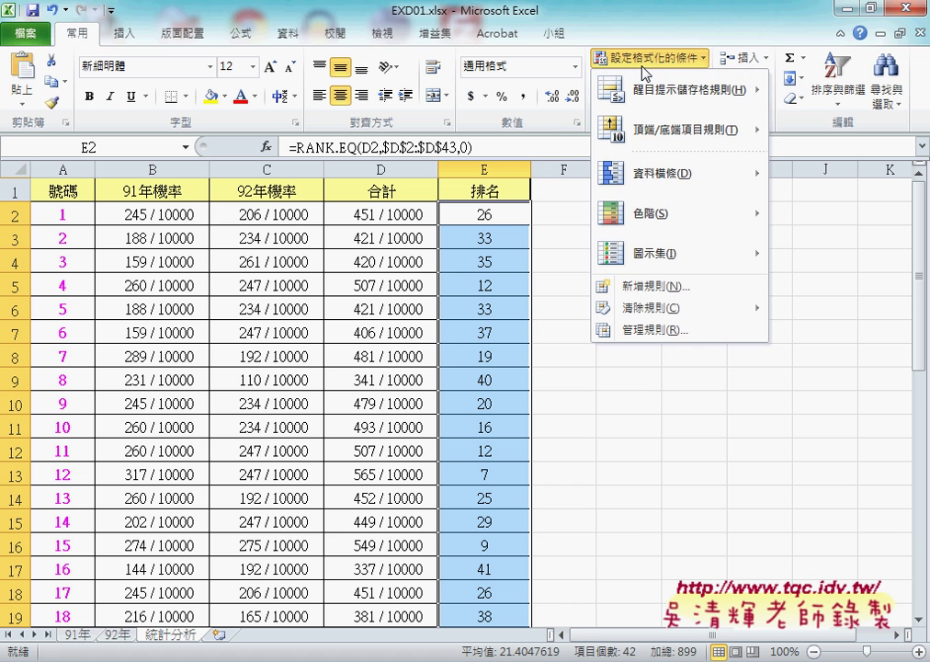
{"action": "left_click", "coordinate": [666, 289]}
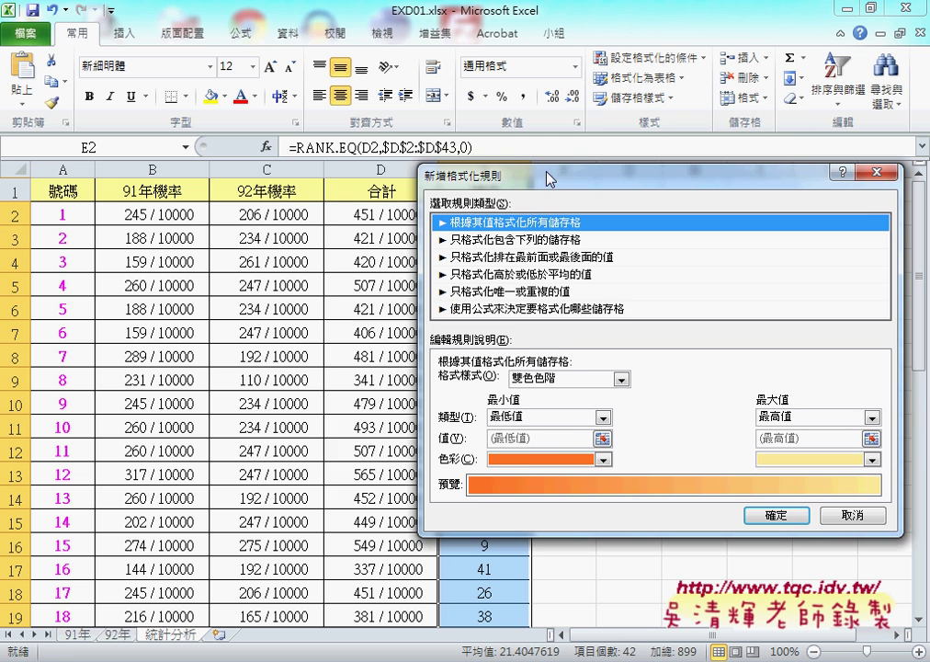
{"action": "left_click_drag", "start_coordinate": [559, 176], "coordinate": [425, 119]}
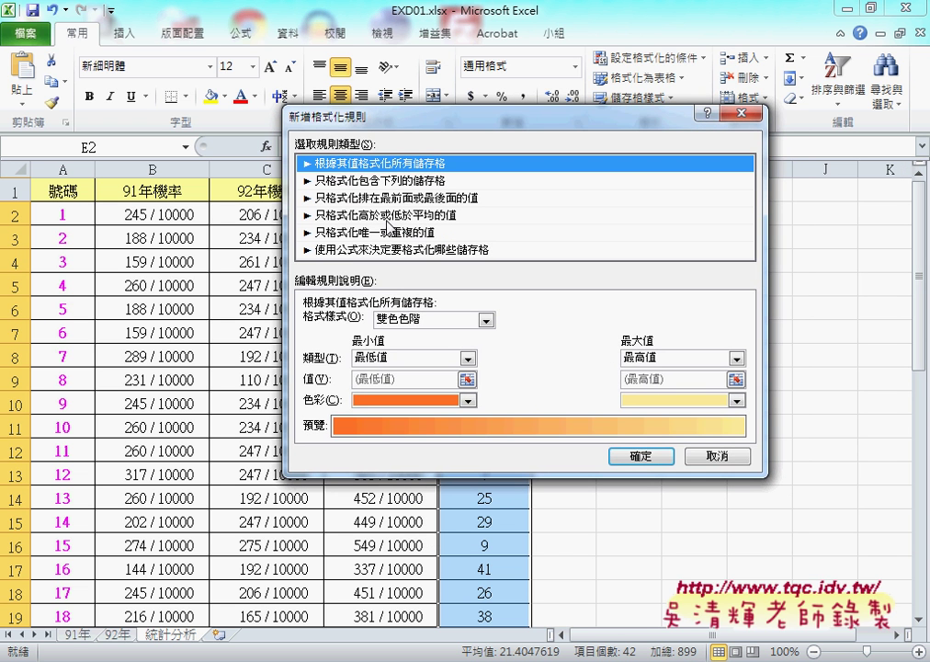
{"action": "left_click", "coordinate": [369, 249]}
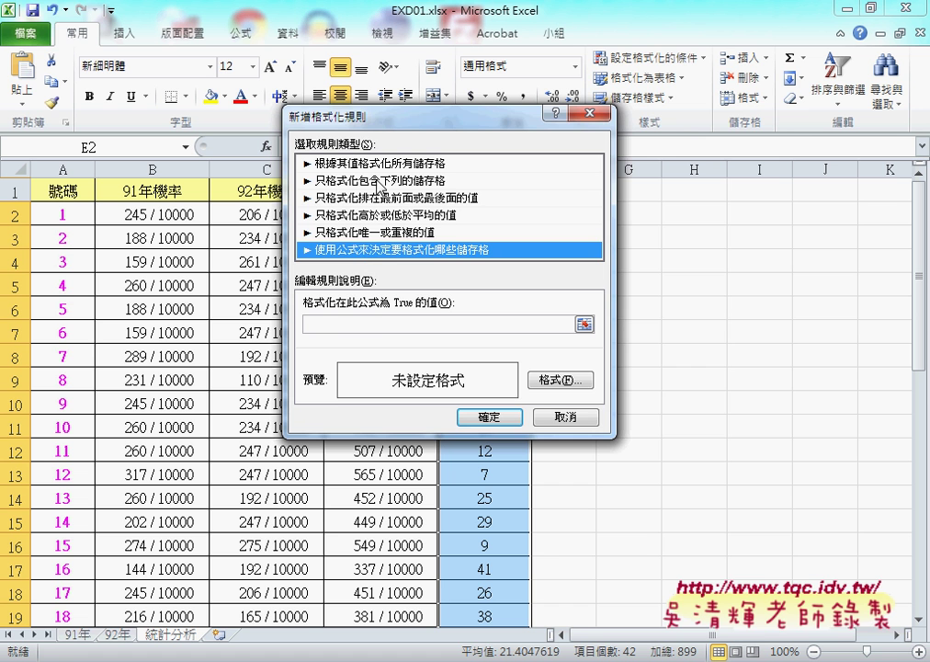
Set the rule to 只格式化包含下列的儲存格 with 儲存格值 小於或等於 3
{"action": "left_click", "coordinate": [380, 182]}
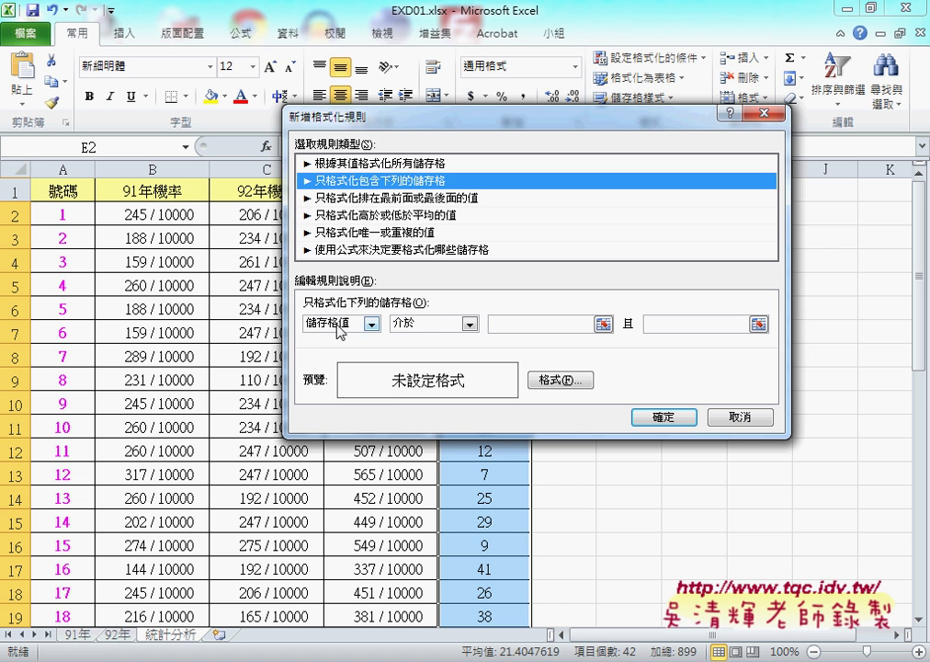
{"action": "left_click", "coordinate": [442, 328]}
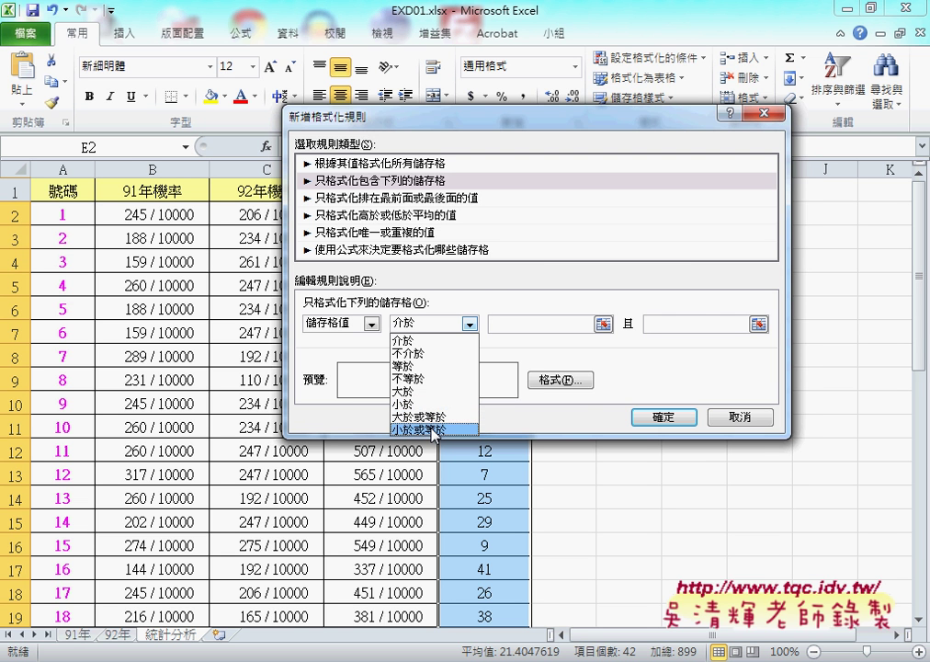
{"action": "left_click", "coordinate": [432, 429]}
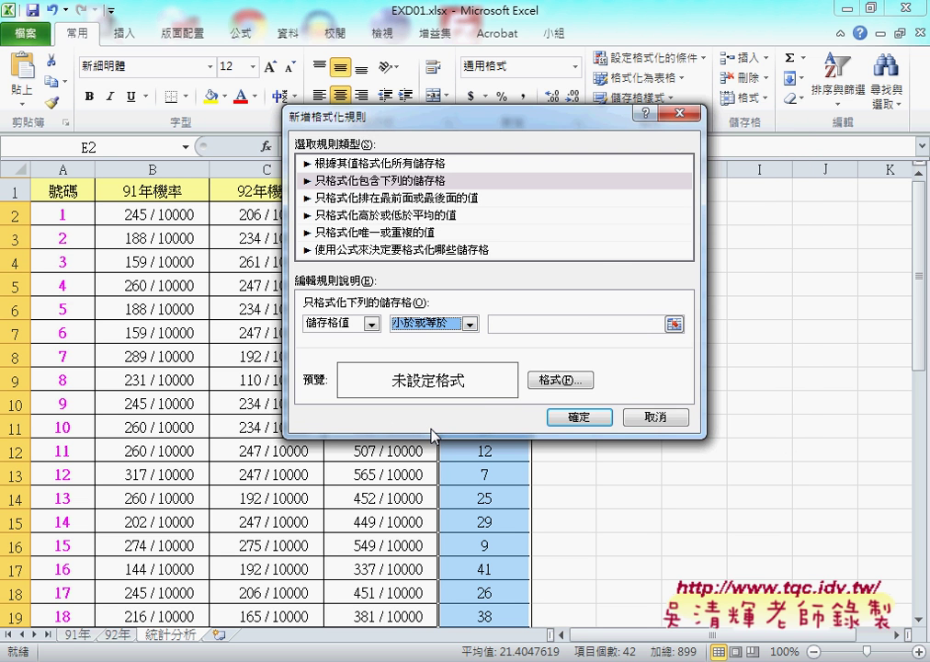
{"action": "left_click", "coordinate": [535, 324]}
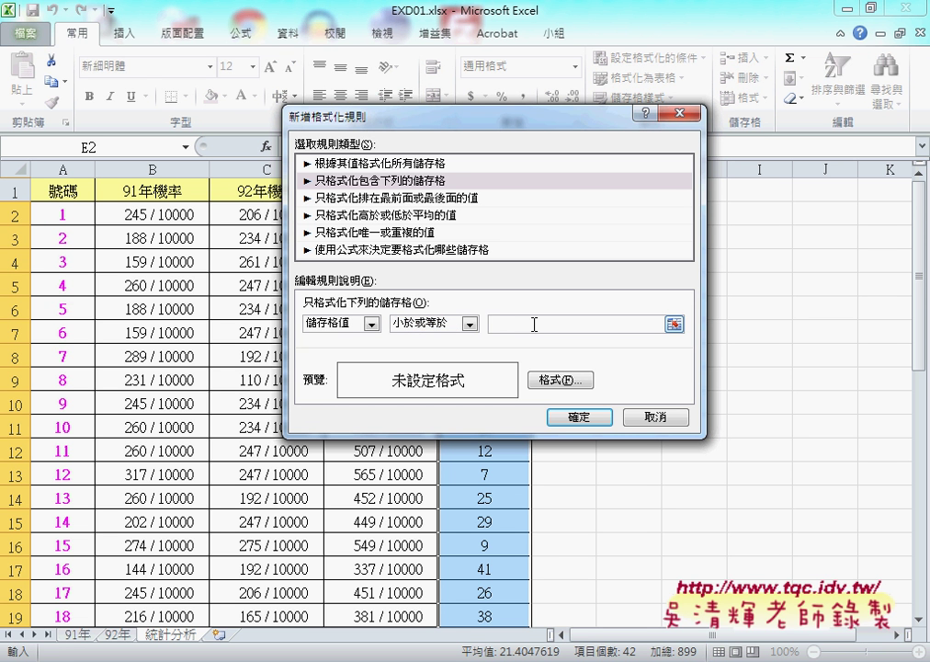
{"action": "type", "text": "3"}
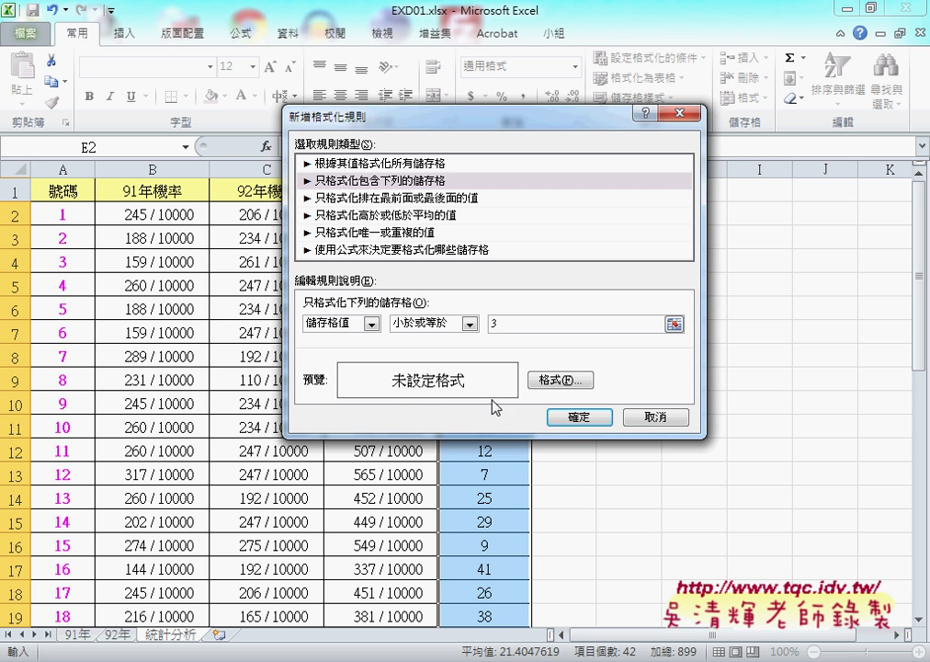
Give the rule's format a 藍色 (blue), 粗體 (bold) font
{"action": "left_click", "coordinate": [564, 380]}
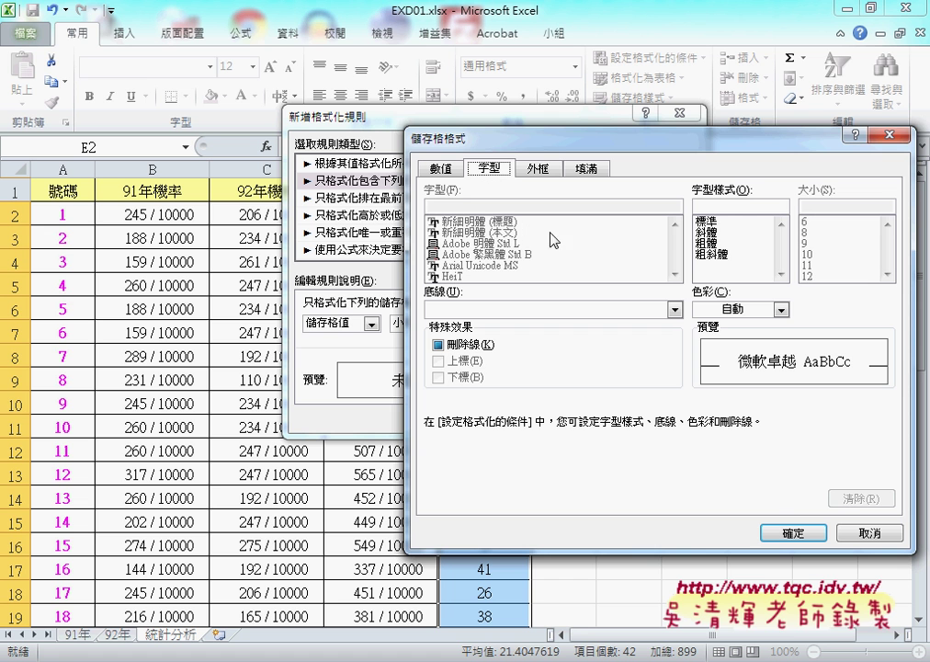
{"action": "left_click", "coordinate": [780, 311]}
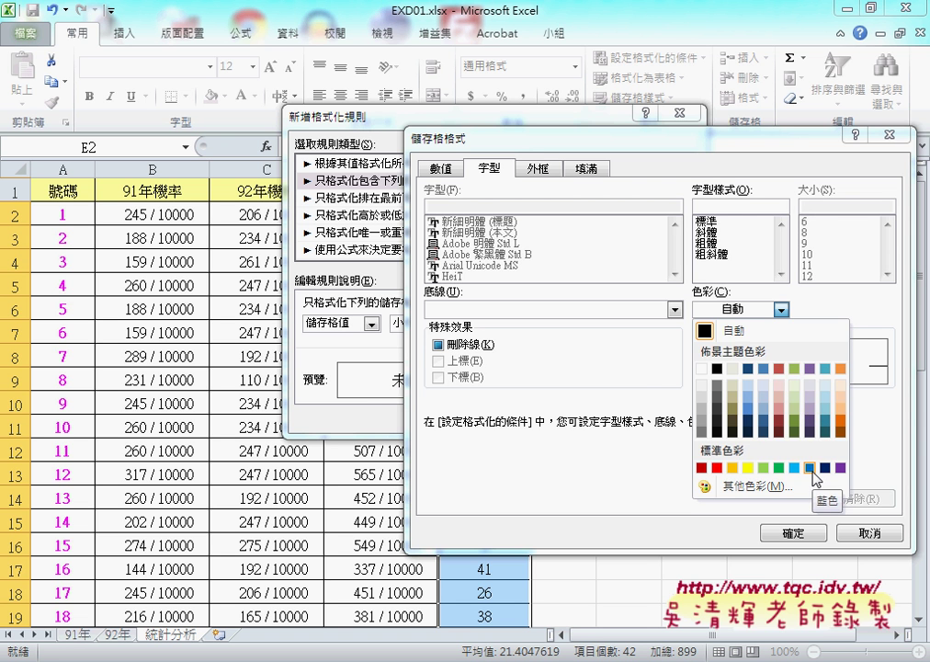
{"action": "left_click", "coordinate": [809, 469]}
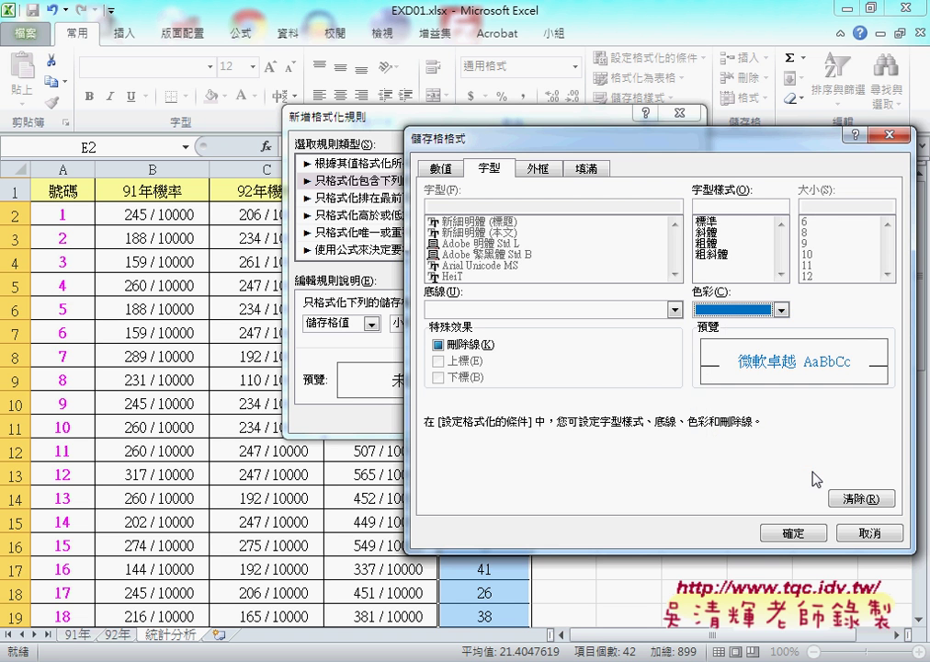
{"action": "left_click", "coordinate": [710, 244]}
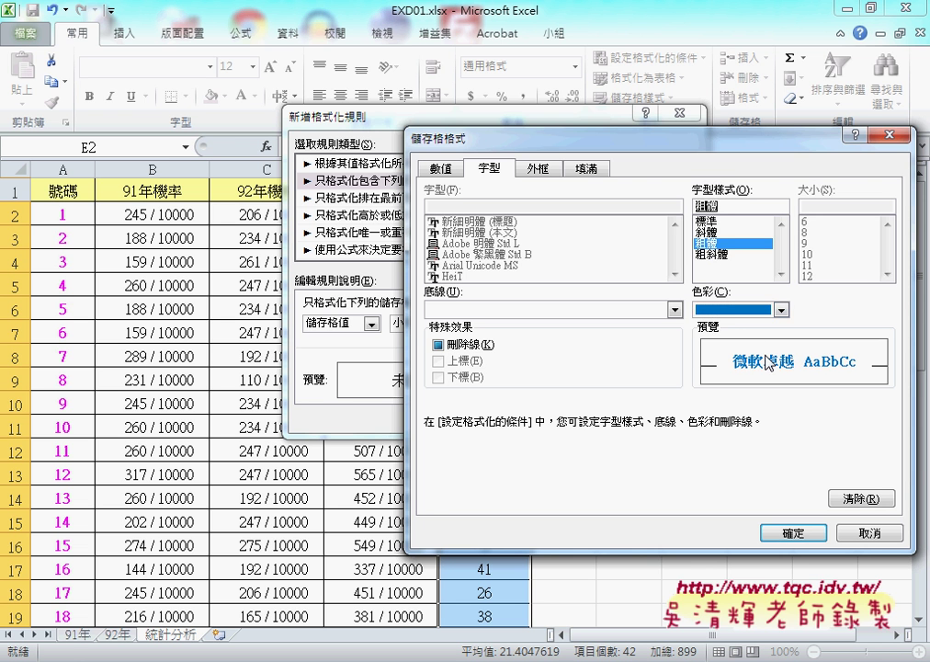
{"action": "left_click", "coordinate": [793, 533]}
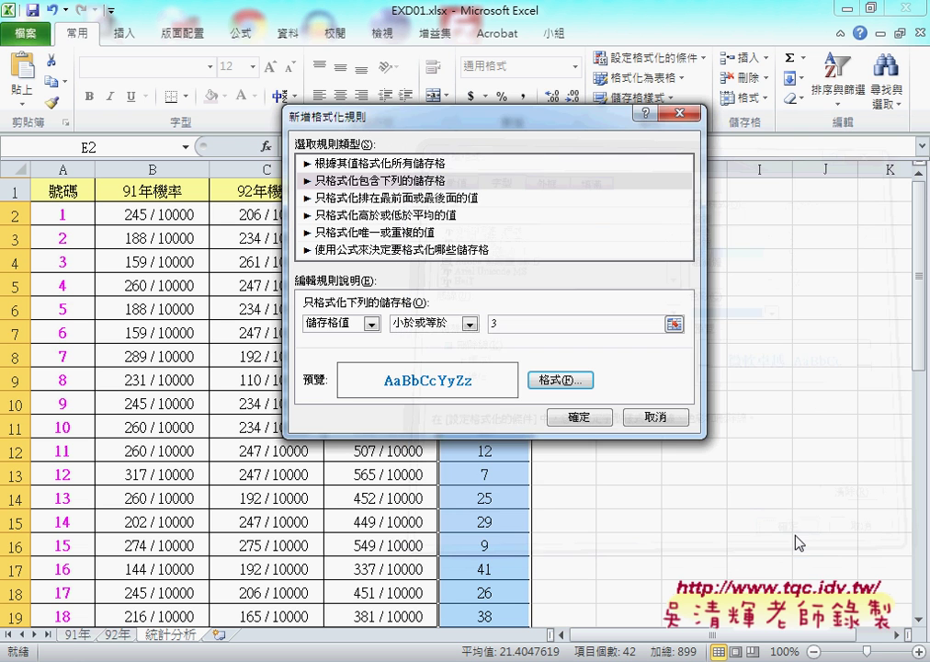
Apply the new rule and scroll down to check the highlighted top ranks
{"action": "left_click", "coordinate": [582, 416]}
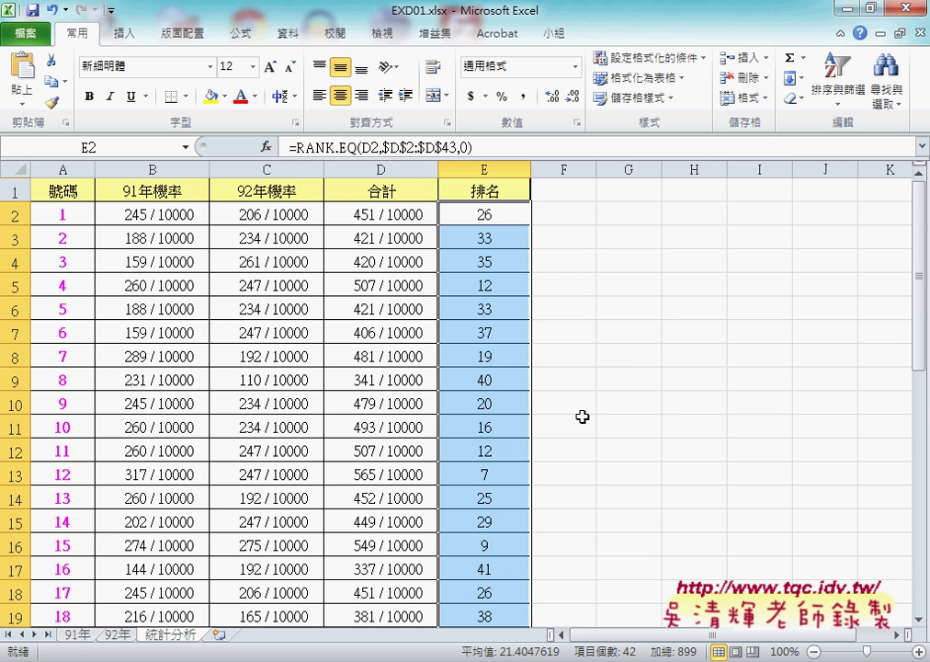
{"action": "scroll", "coordinate": [582, 417], "scroll_direction": "down", "scroll_amount": 2}
{"action": "scroll", "coordinate": [582, 417], "scroll_direction": "down", "scroll_amount": 1}
{"action": "scroll", "coordinate": [582, 417], "scroll_direction": "down", "scroll_amount": 1}
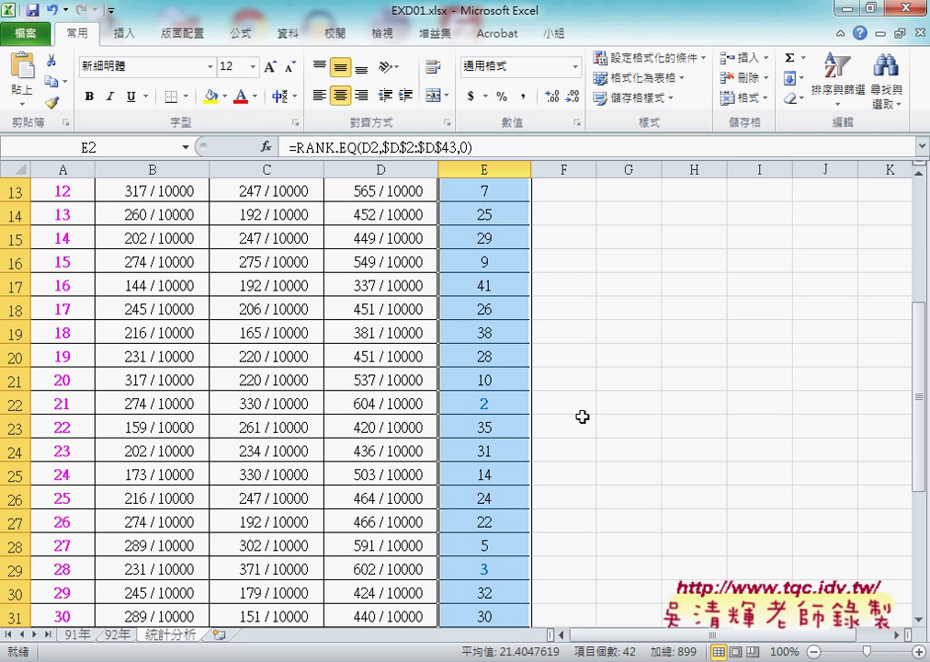
{"action": "scroll", "coordinate": [582, 416], "scroll_direction": "down", "scroll_amount": 1}
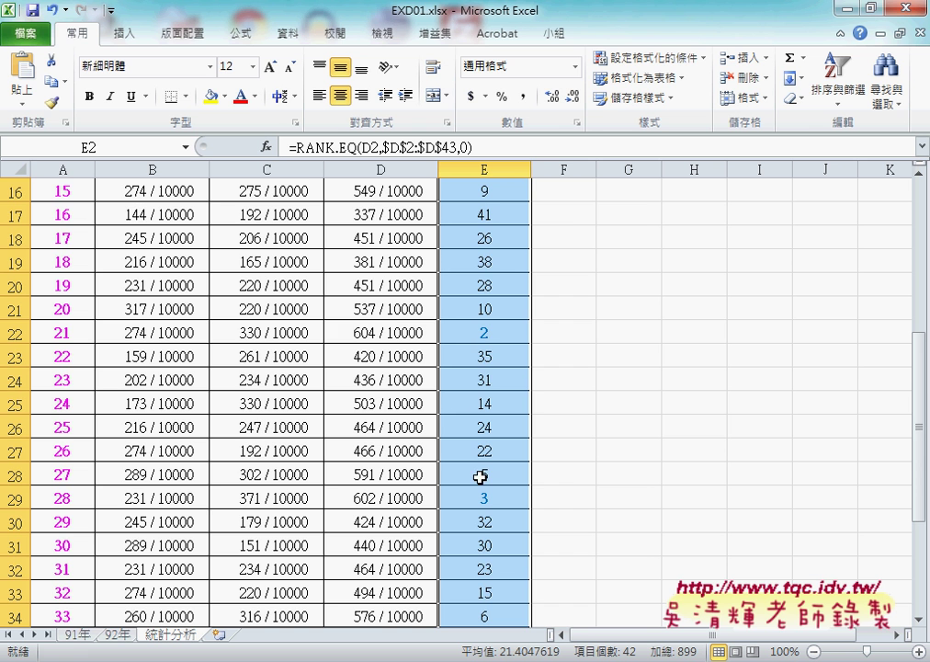
{"action": "scroll", "coordinate": [479, 476], "scroll_direction": "down", "scroll_amount": 3}
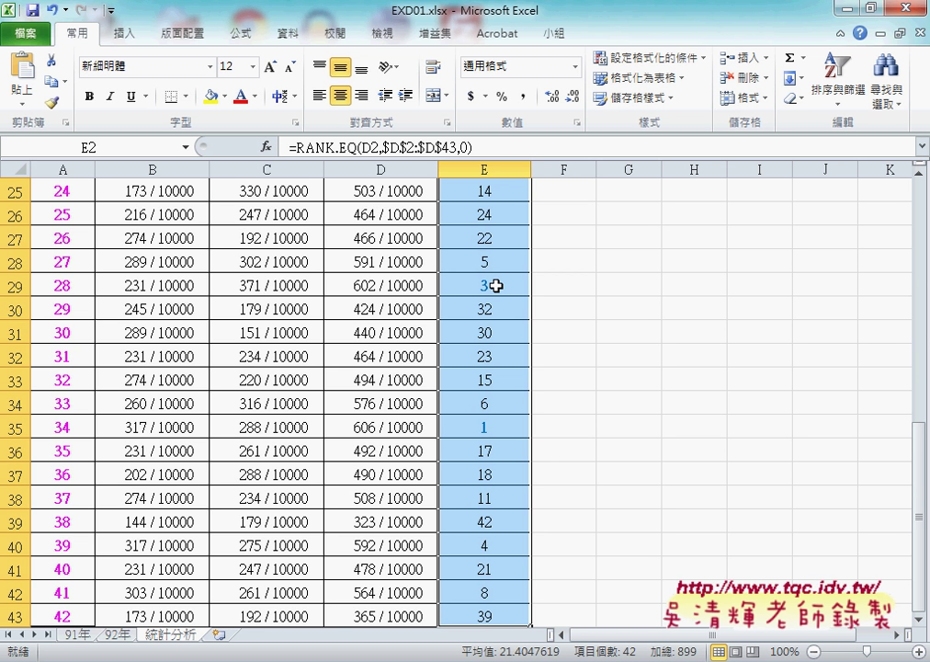
{"action": "scroll", "coordinate": [495, 286], "scroll_direction": "up", "scroll_amount": 1}
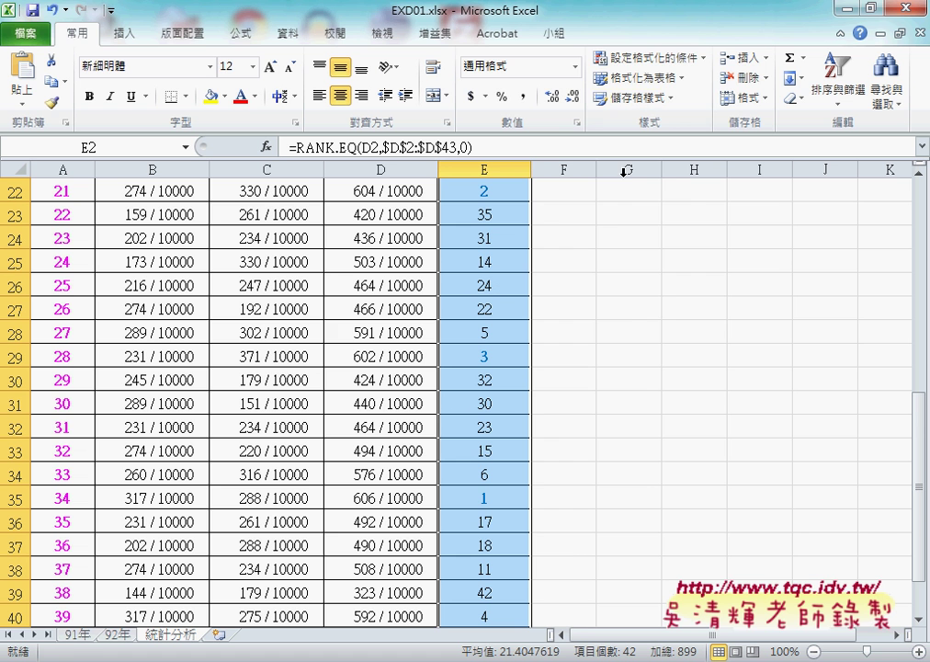
Open the rules manager and edit the '儲存格值 <= 3' rule
{"action": "left_click", "coordinate": [648, 57]}
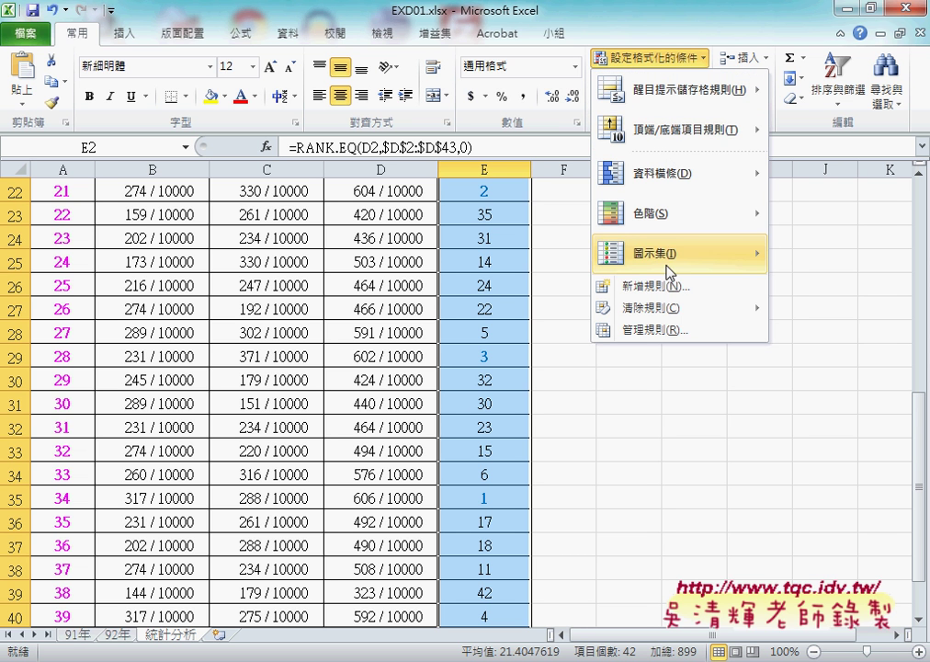
{"action": "left_click", "coordinate": [667, 331]}
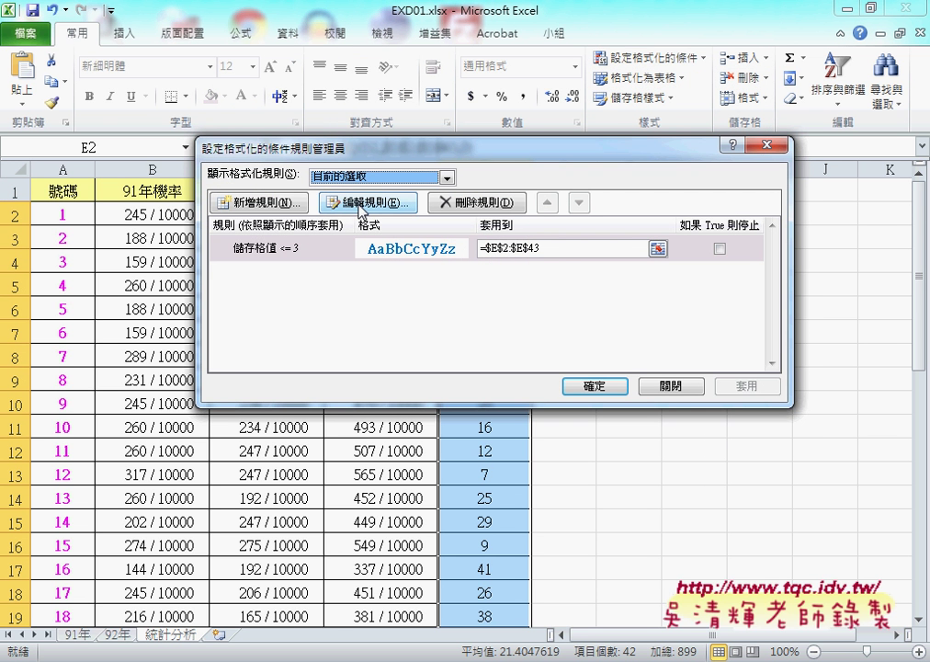
{"action": "left_click", "coordinate": [361, 204]}
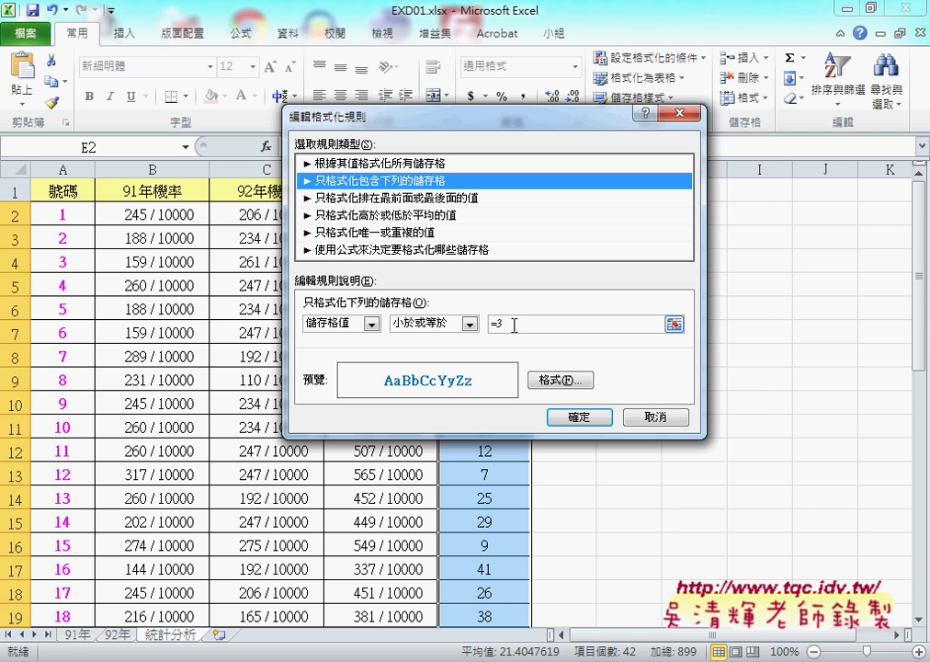
Open the rule's Format Cells dialog at the Number tab's Custom category
{"action": "left_click", "coordinate": [558, 380]}
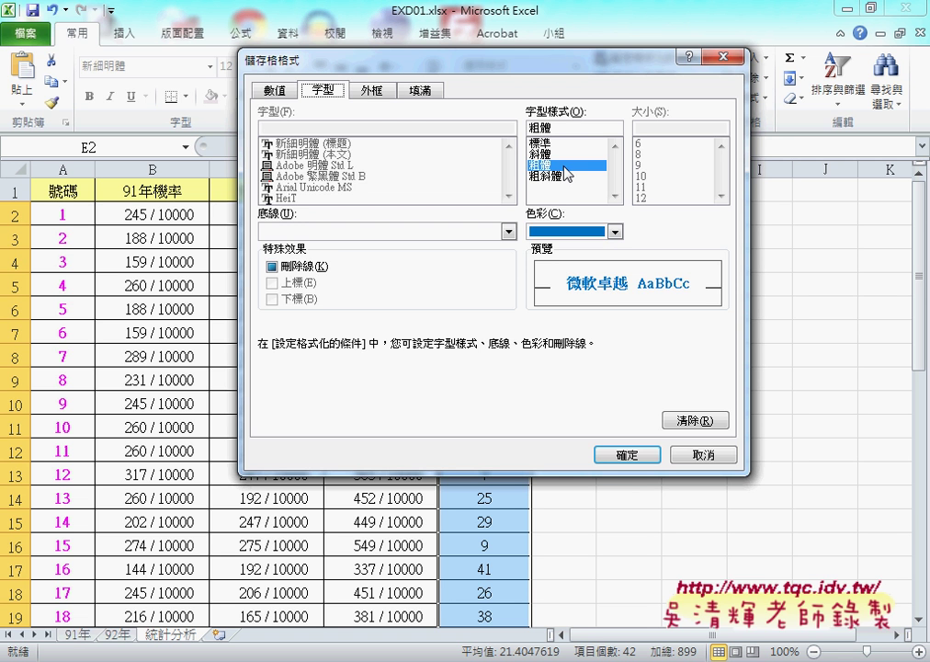
{"action": "left_click", "coordinate": [278, 90]}
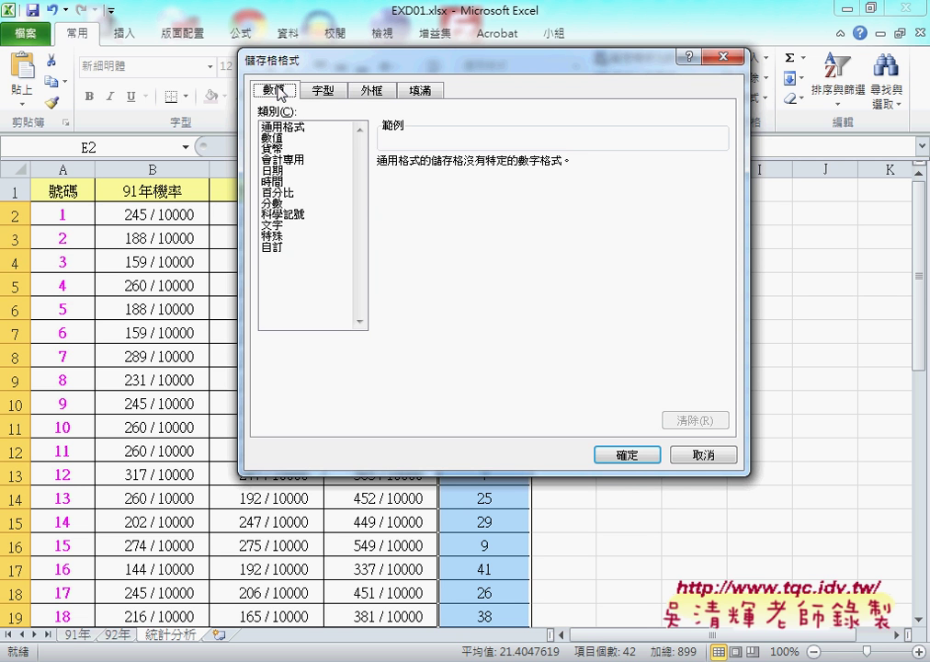
{"action": "left_click", "coordinate": [273, 246]}
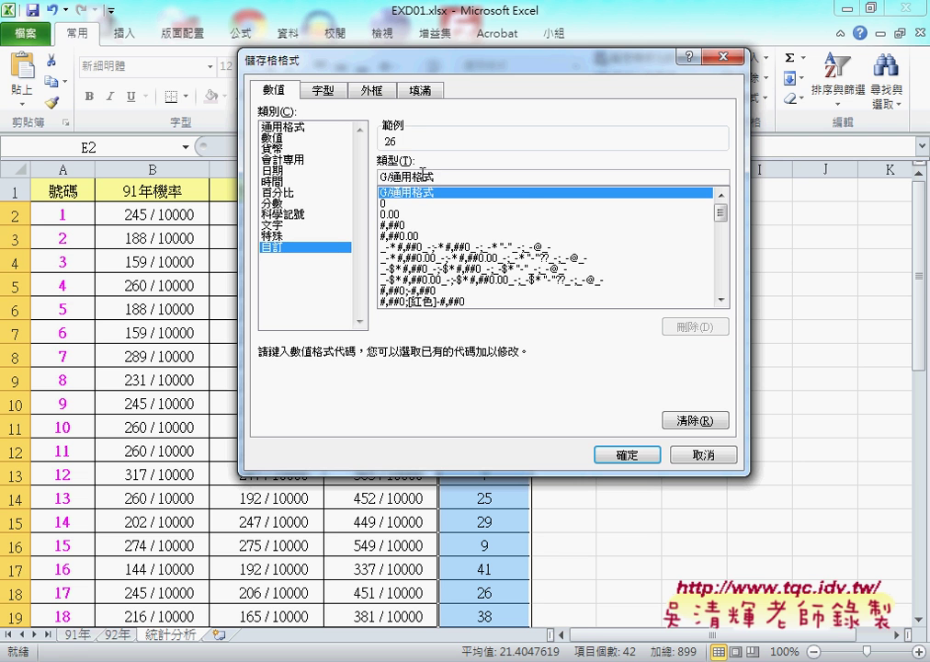
Replace the custom type code with "第"?"名" and confirm it
{"action": "left_click_drag", "start_coordinate": [431, 176], "coordinate": [382, 176]}
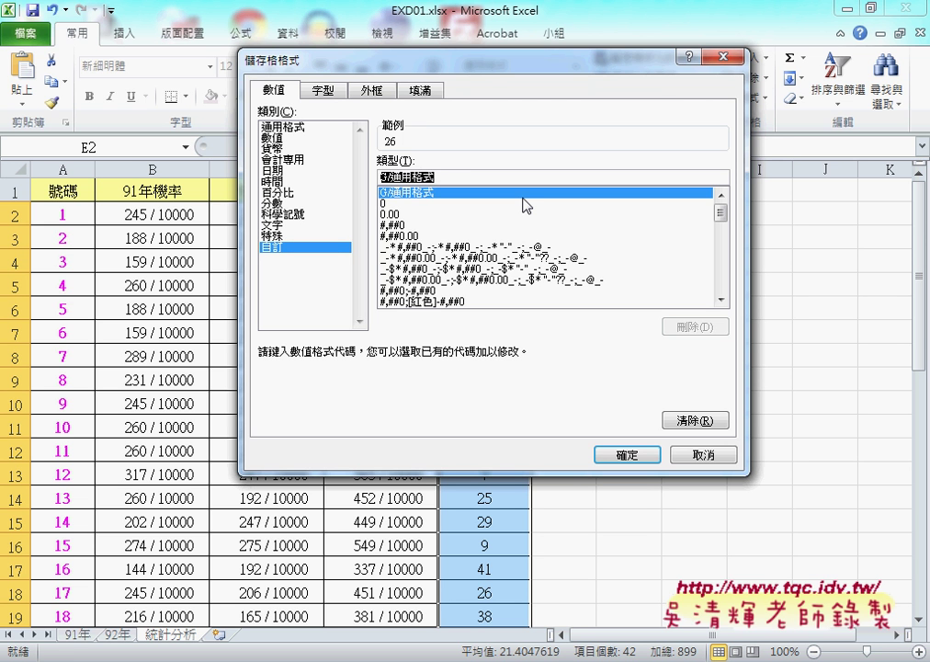
{"action": "type", "text": "\"\""}
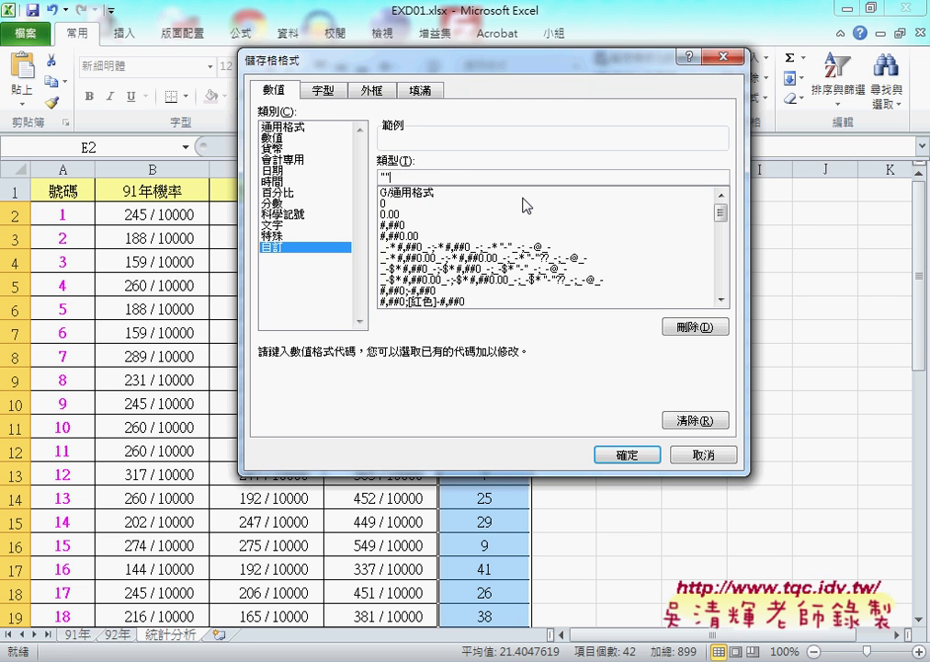
{"action": "type", "text": "\""}
{"action": "type", "text": "\""}
{"action": "type", "text": "第"}
{"action": "key", "text": "Right"}
{"action": "key", "text": "Right"}
{"action": "type", "text": "名ㄧㄥ"}
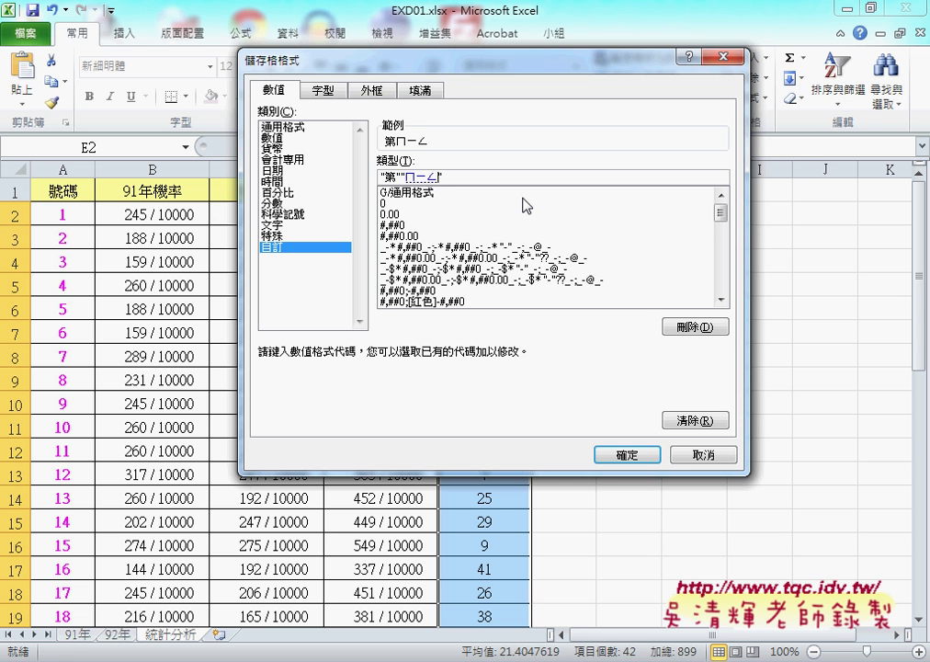
{"action": "type", "text": "ˊ"}
{"action": "key", "text": "Return"}
{"action": "type", "text": "0"}
{"action": "key", "text": "BackSpace"}
{"action": "type", "text": "#"}
{"action": "key", "text": "BackSpace"}
{"action": "type", "text": "?"}
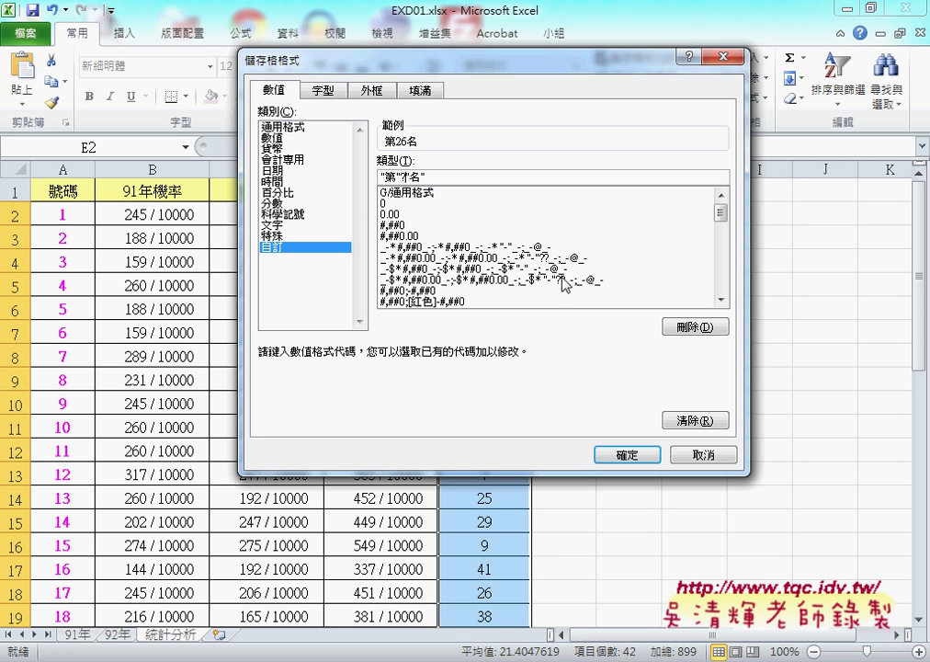
{"action": "left_click", "coordinate": [640, 459]}
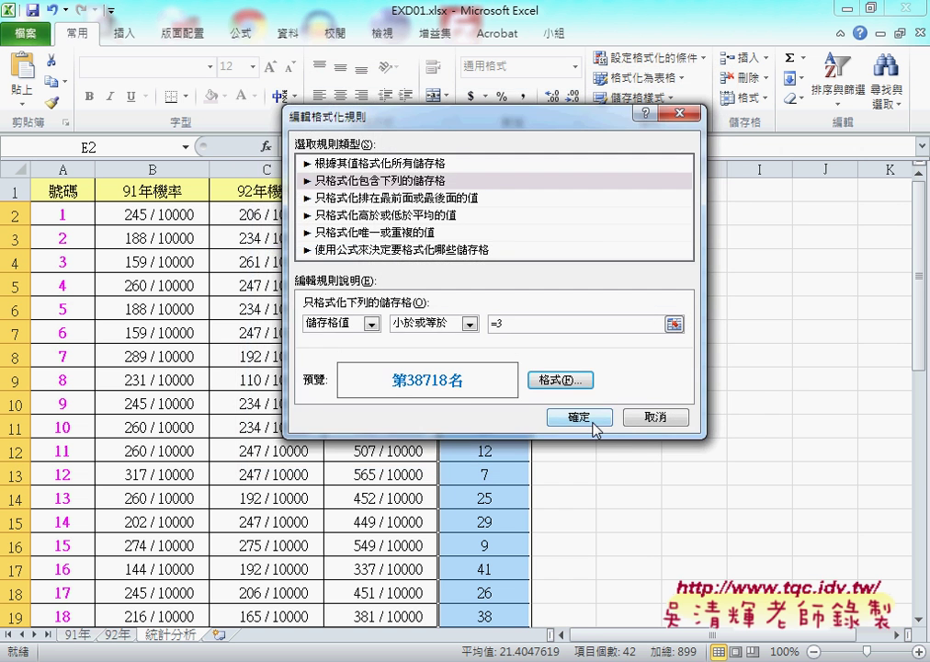
Confirm the edited rule and rules manager, then scroll to see 第1名, 第2名, 第3名 in column E
{"action": "left_click", "coordinate": [594, 424]}
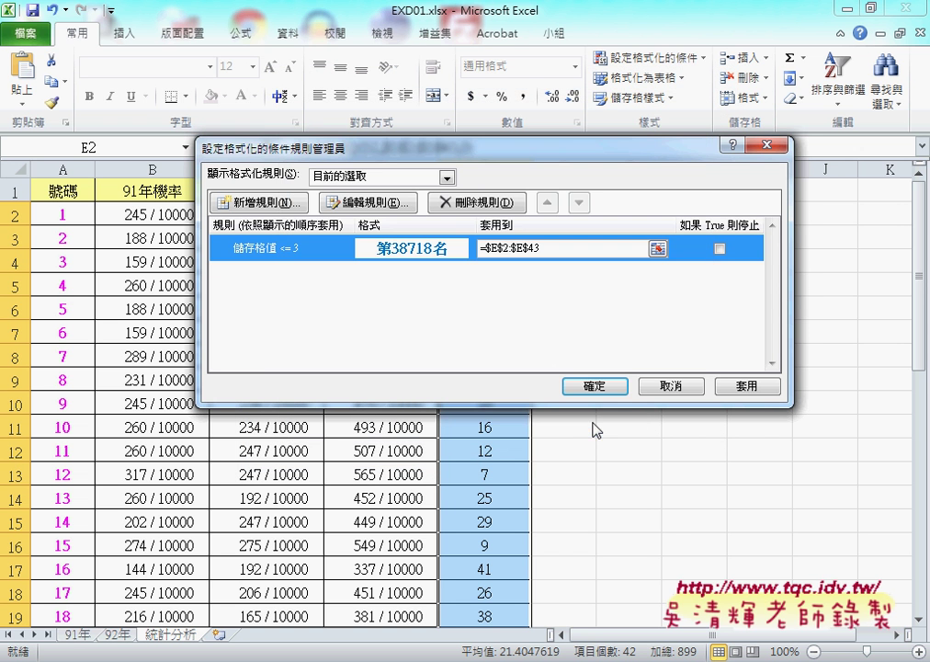
{"action": "left_click", "coordinate": [604, 387]}
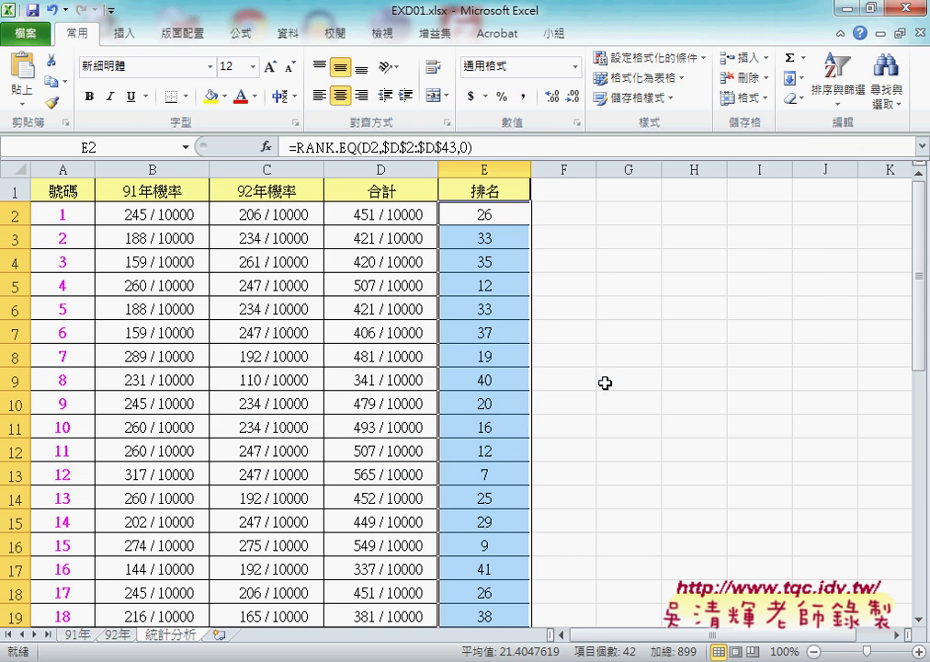
{"action": "scroll", "coordinate": [605, 382], "scroll_direction": "down", "scroll_amount": 2}
{"action": "scroll", "coordinate": [605, 382], "scroll_direction": "down", "scroll_amount": 1}
{"action": "scroll", "coordinate": [605, 383], "scroll_direction": "down", "scroll_amount": 2}
{"action": "scroll", "coordinate": [605, 382], "scroll_direction": "down", "scroll_amount": 1}
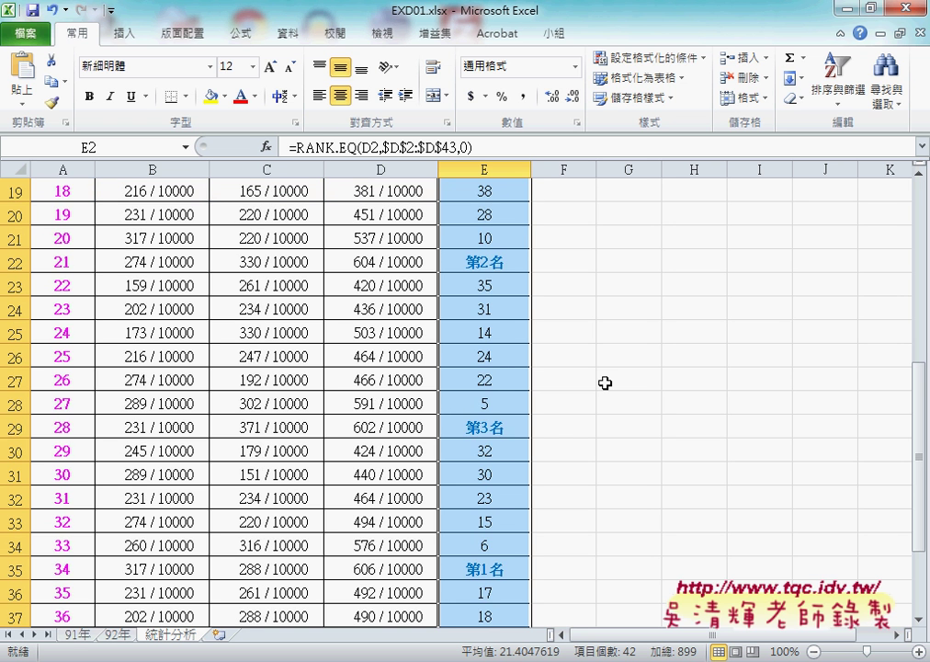
{"action": "scroll", "coordinate": [605, 383], "scroll_direction": "down", "scroll_amount": 1}
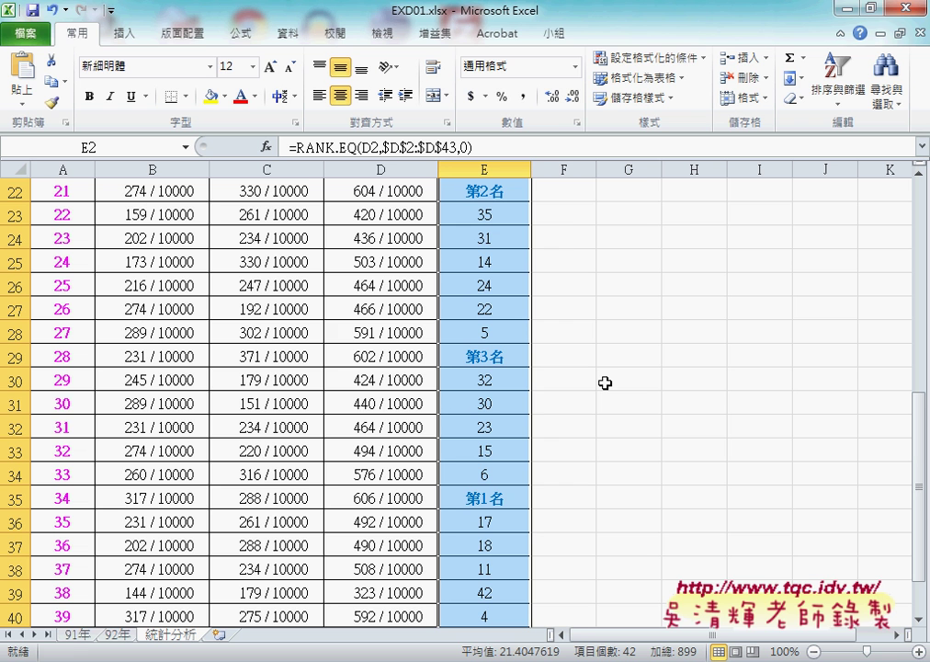
Reopen the top-three rule from the rules manager and show its "第"?"名" format settings
{"action": "scroll", "coordinate": [604, 383], "scroll_direction": "up", "scroll_amount": 1}
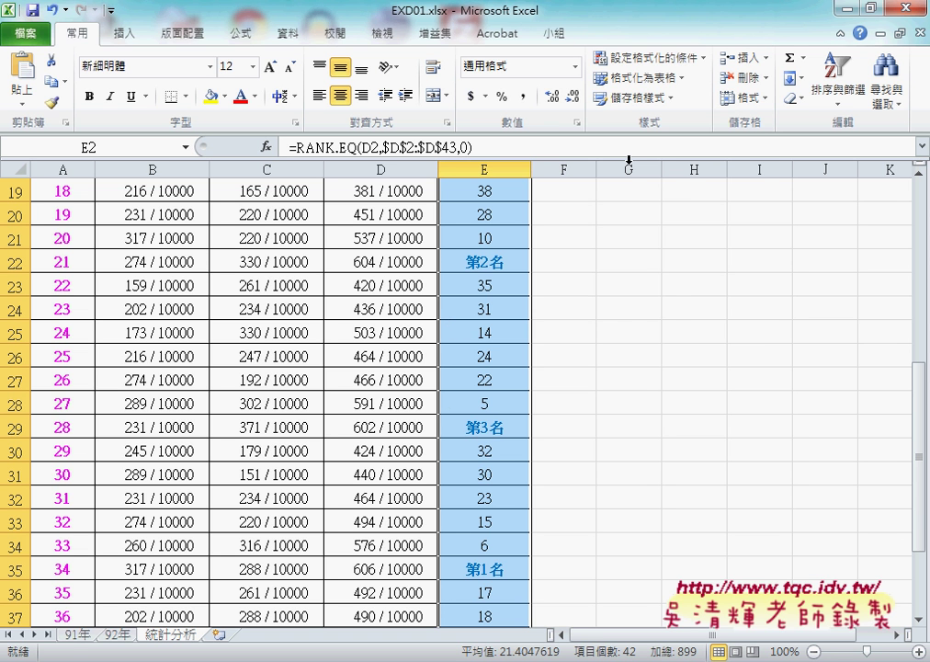
{"action": "left_click", "coordinate": [649, 61]}
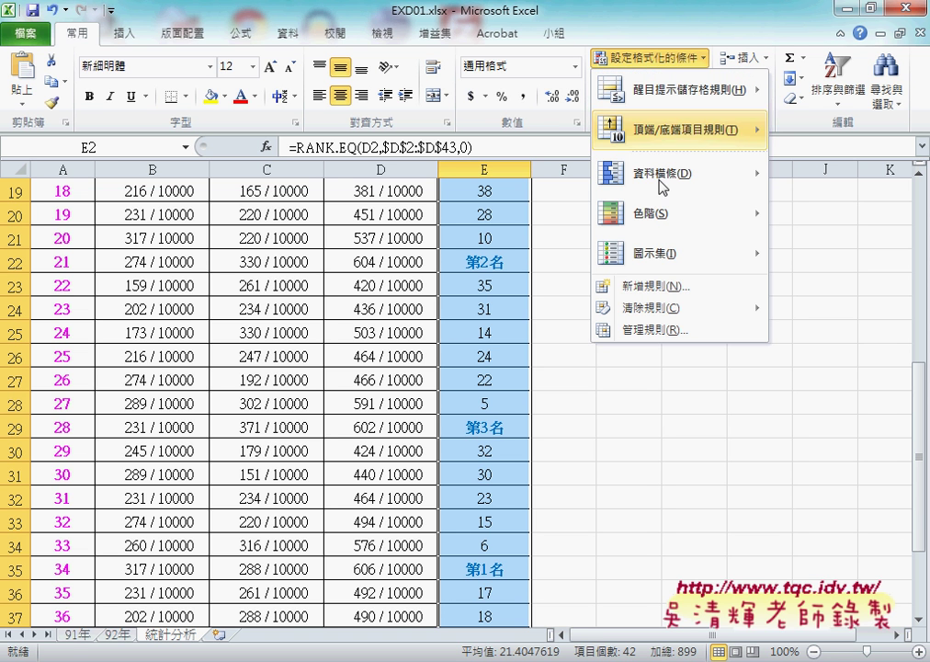
{"action": "left_click", "coordinate": [664, 329]}
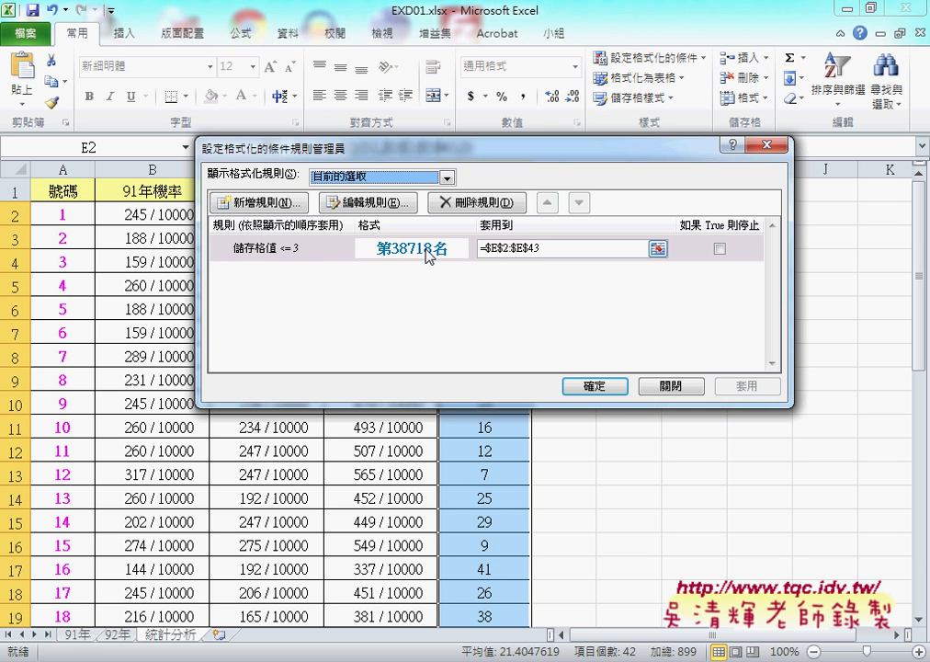
{"action": "left_click", "coordinate": [381, 210]}
{"action": "left_click", "coordinate": [382, 209]}
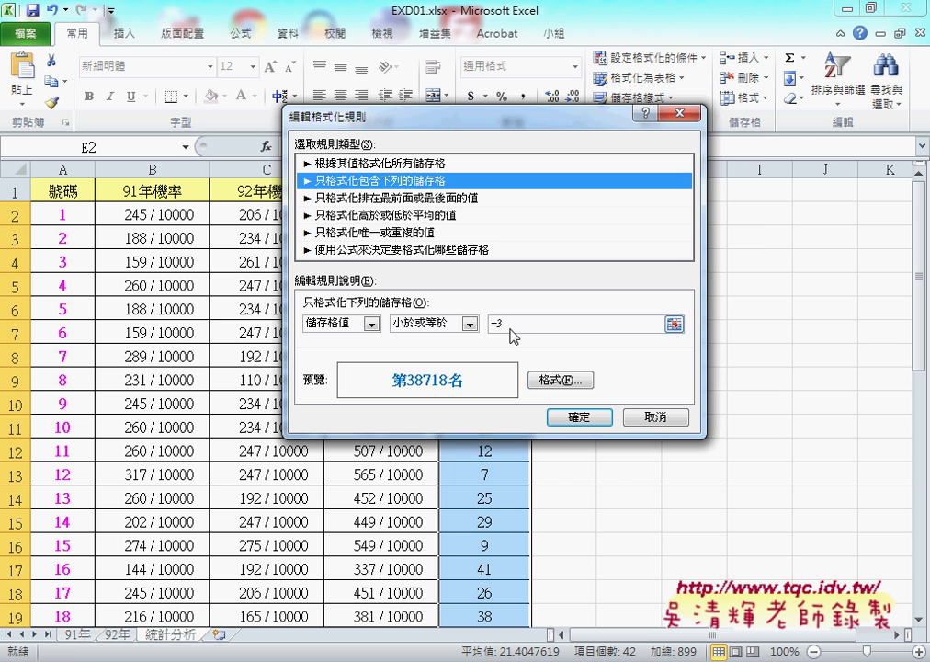
{"action": "left_click", "coordinate": [572, 382]}
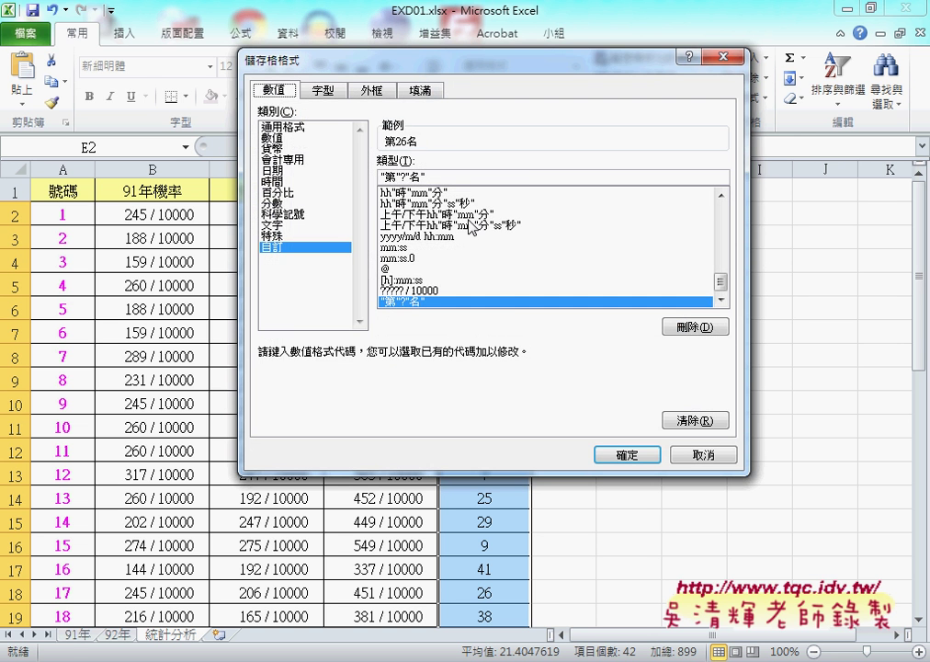
{"action": "left_click", "coordinate": [326, 91]}
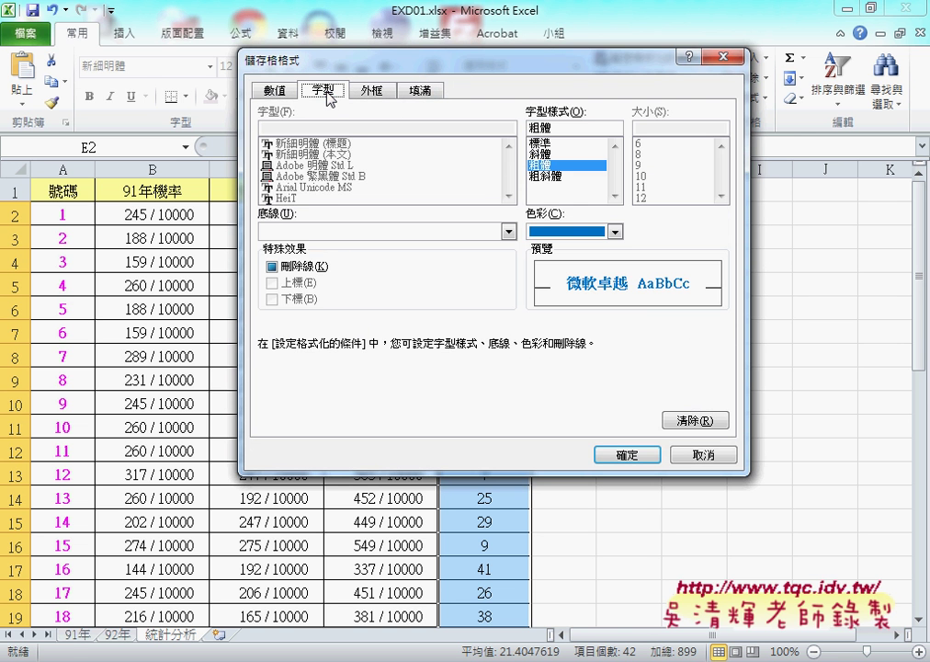
{"action": "left_click", "coordinate": [276, 91]}
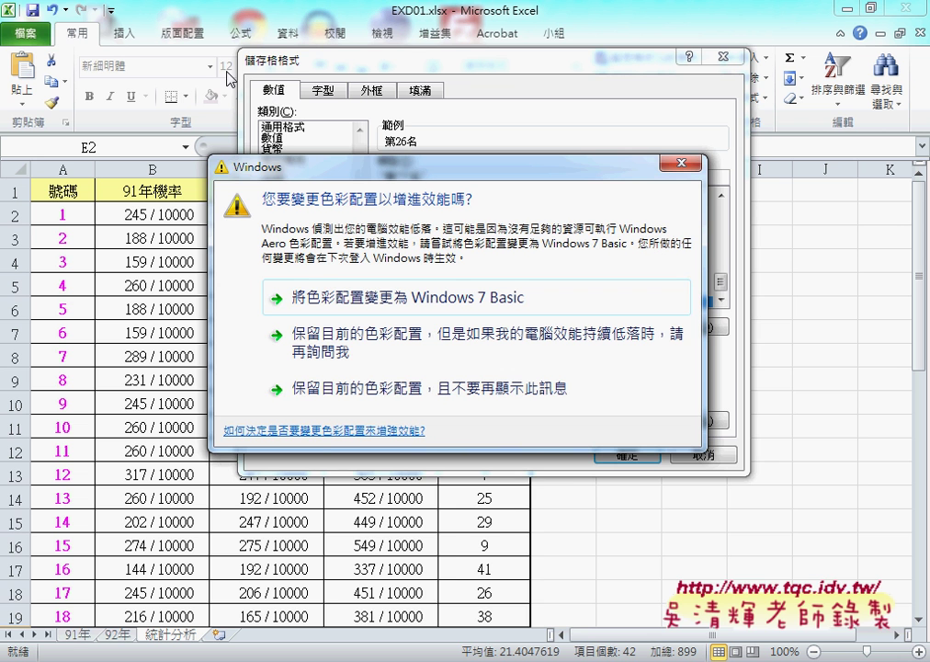
{"action": "left_click_drag", "start_coordinate": [399, 165], "coordinate": [604, 412]}
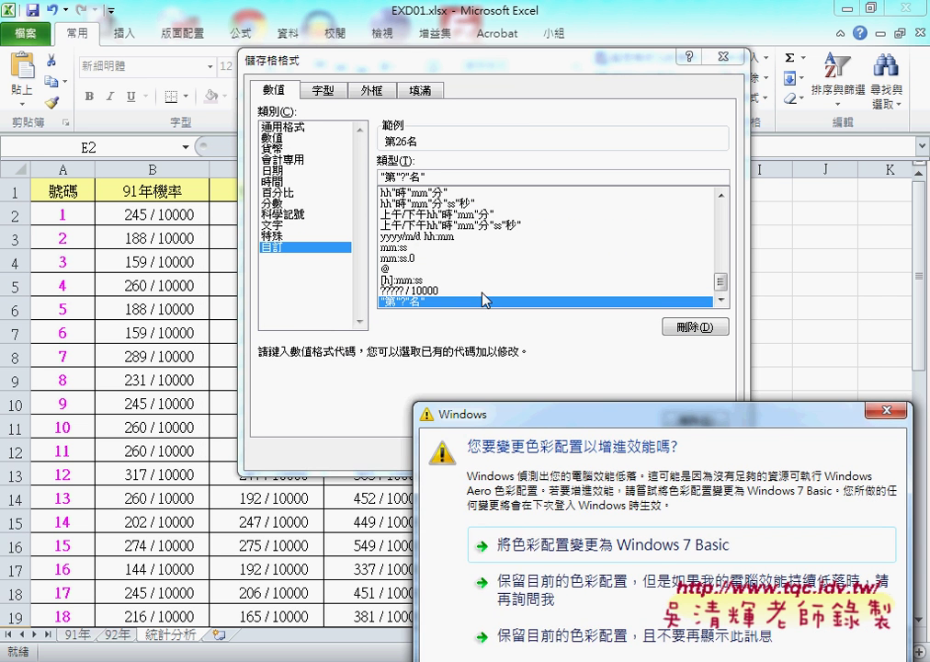